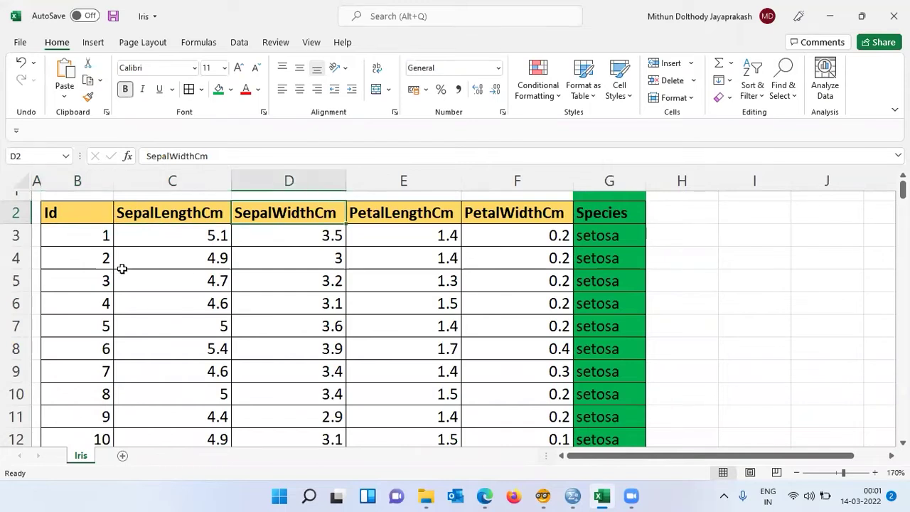
Step: Review the Iris sheet's petal, Species and measurement columns, and check the last record at the table's end
key("Right")
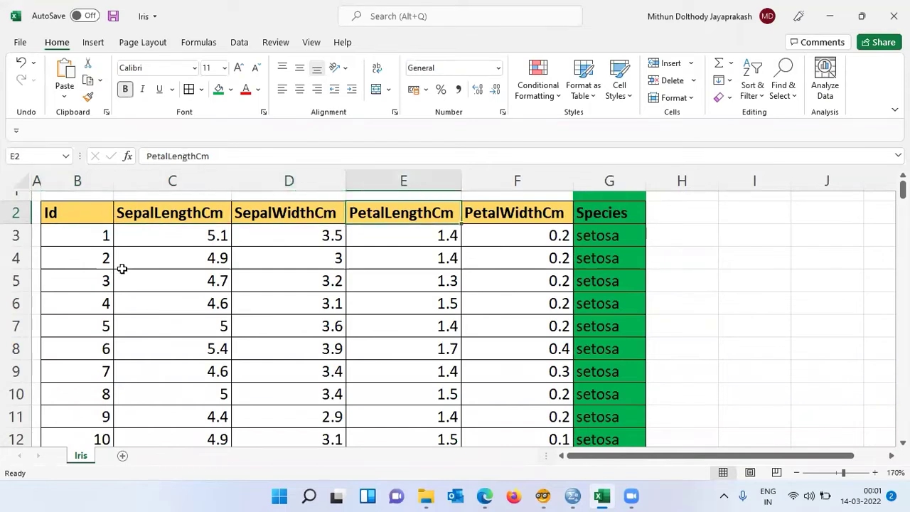
key("Right")
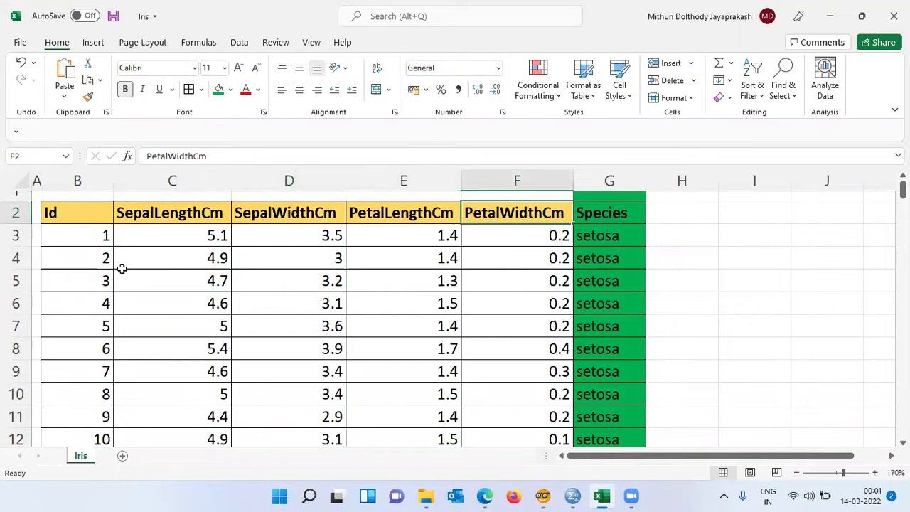
key("Right")
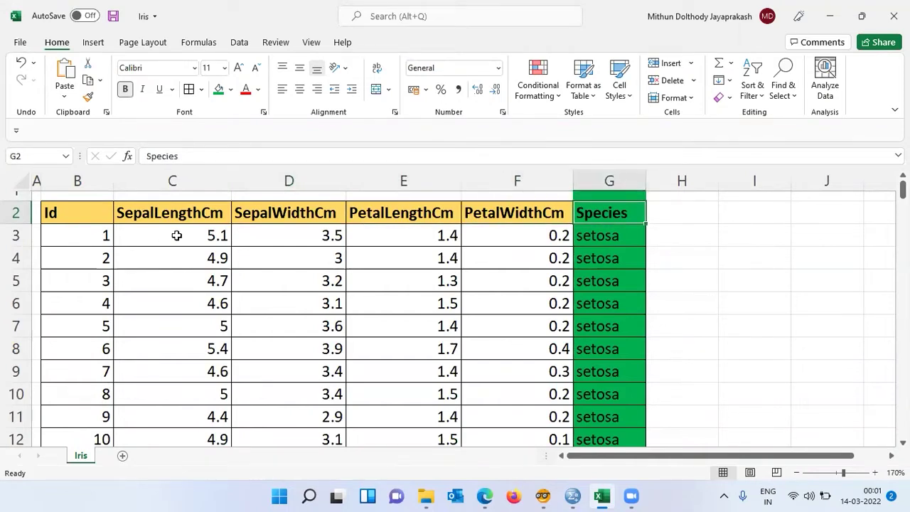
left_click_drag(187, 181, 474, 209)
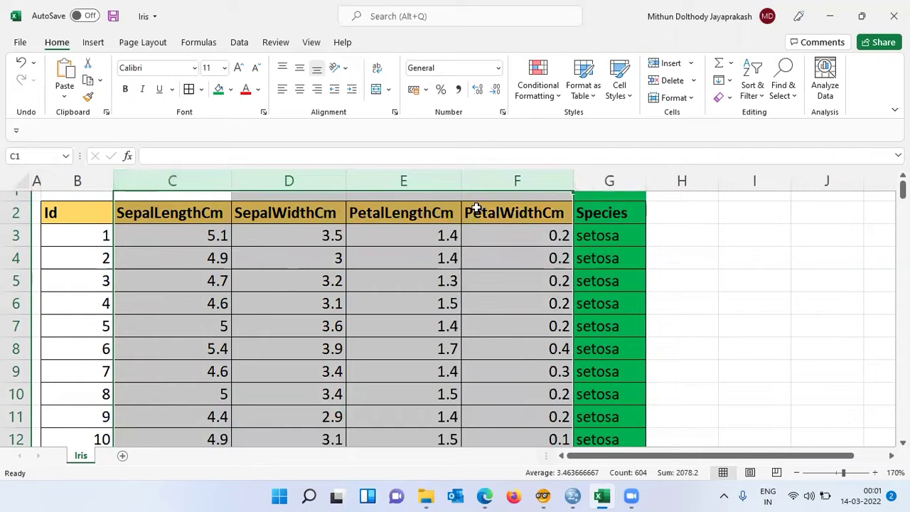
left_click(610, 212)
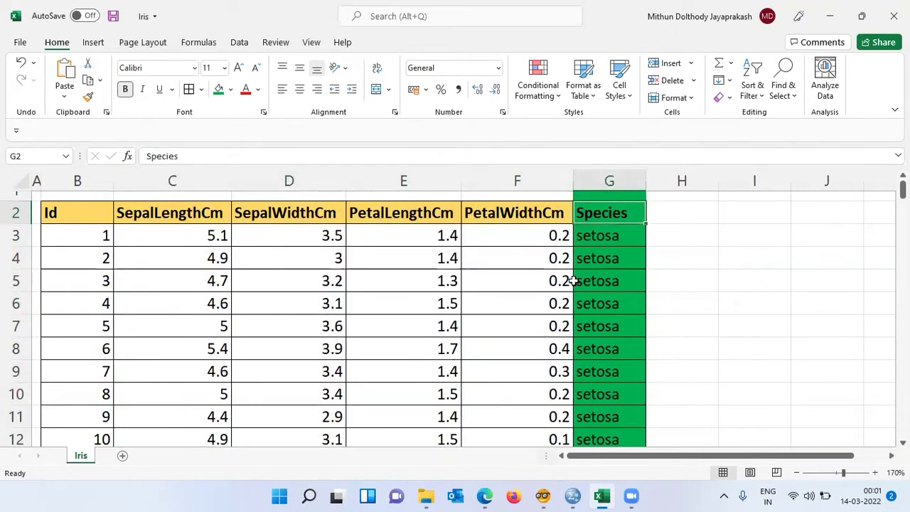
key("ctrl+Down")
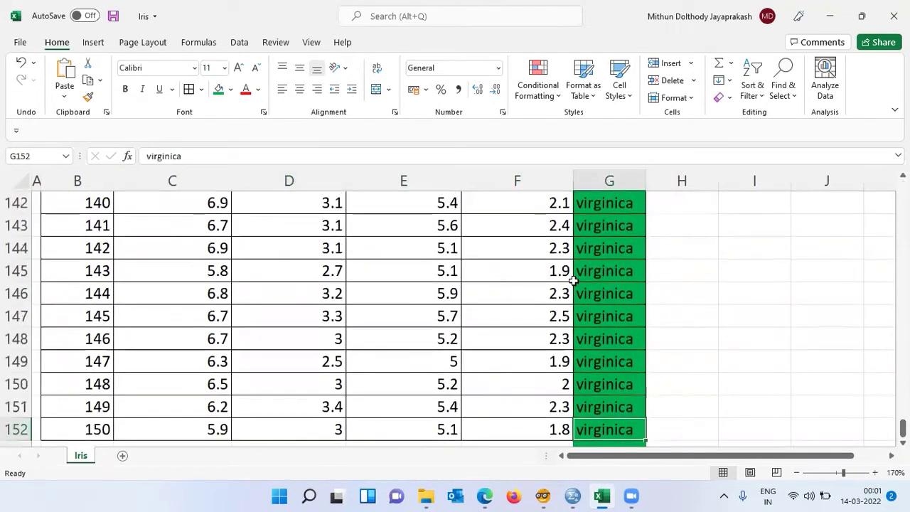
key("Down")
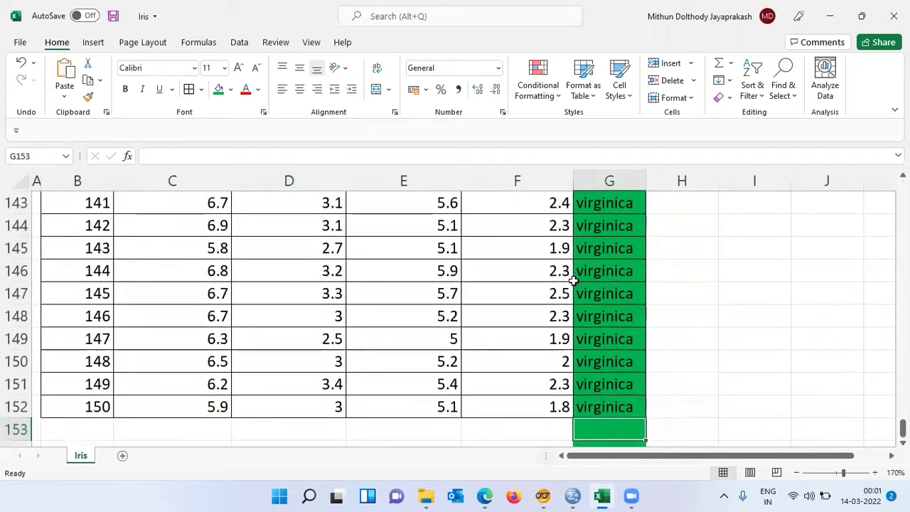
left_click(97, 406)
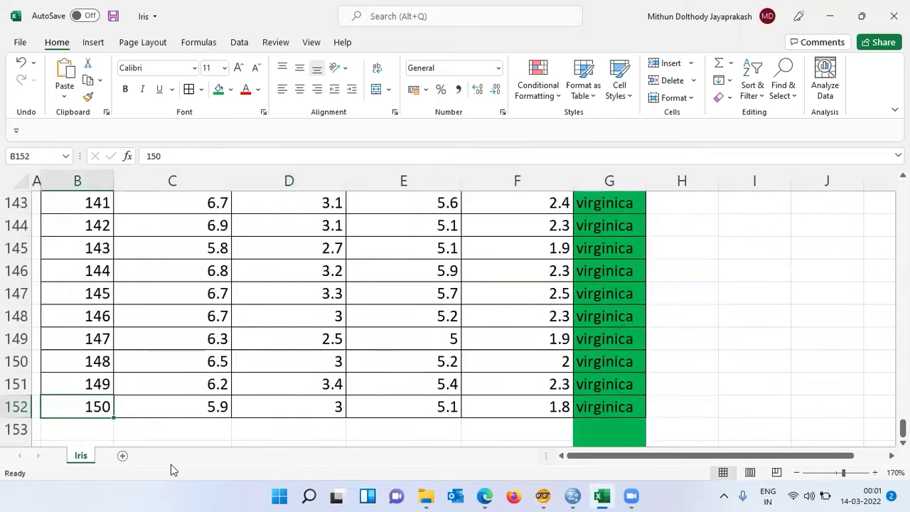
Step: Return to the start of the table and review the first record's values from Id across to Species
key("ctrl+Up")
key("Down")
key("Right")
key("Right")
key("Right")
key("Right")
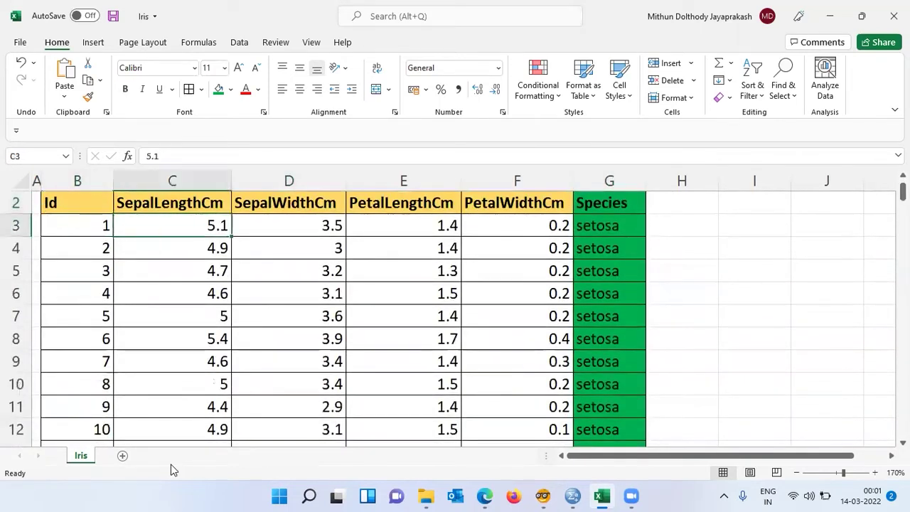
key("Right")
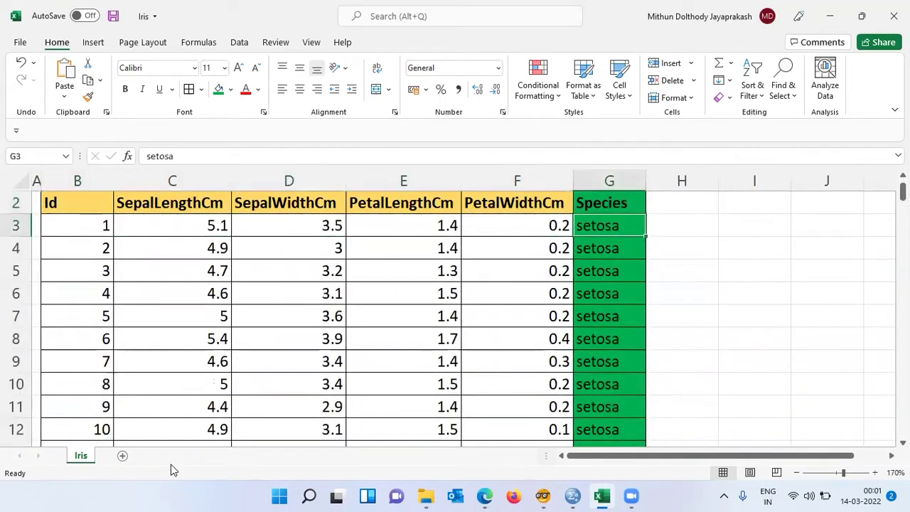
key("Up")
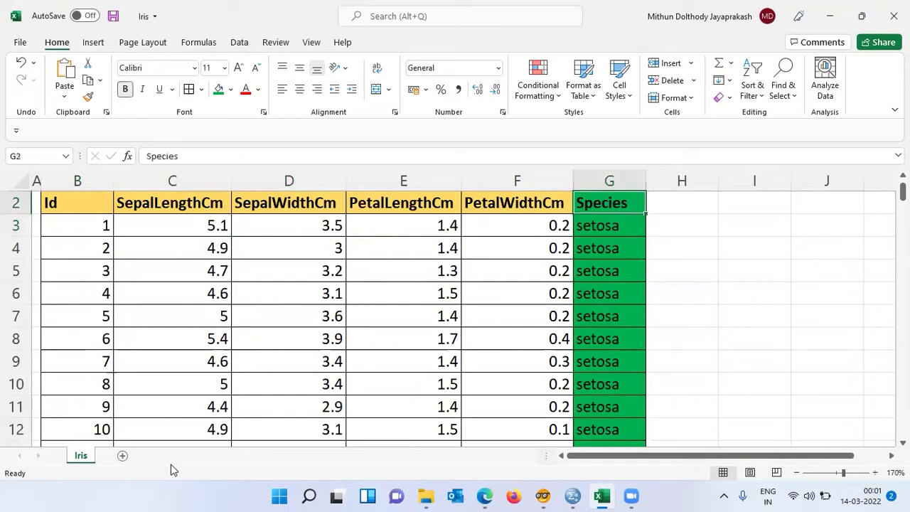
Step: Temporarily filter the header row to inspect the distinct values in the Species column, and remove the filter again
left_click(14, 203)
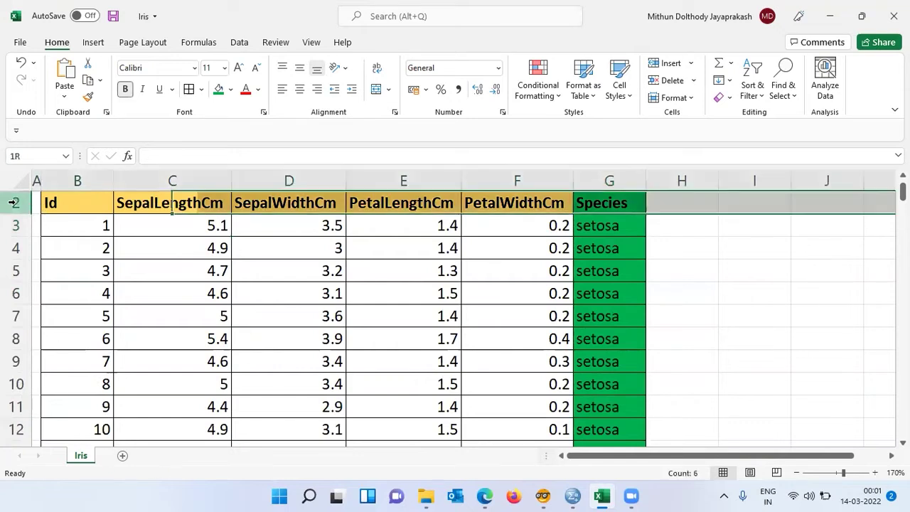
key("alt+d")
key("f")
key("f")
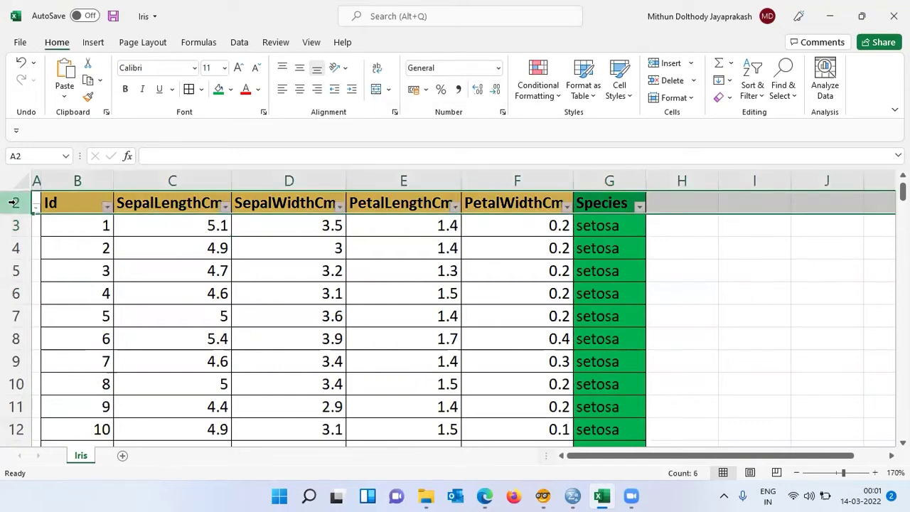
left_click(641, 208)
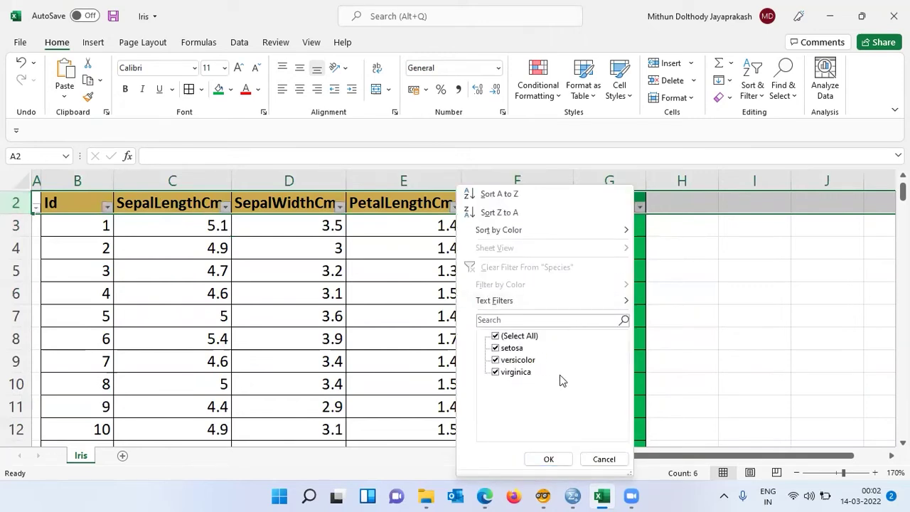
left_click(604, 459)
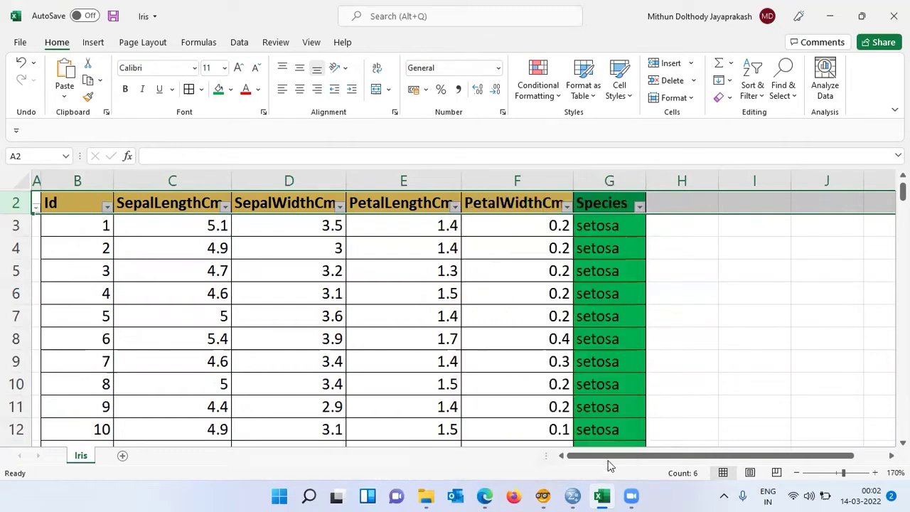
key("alt+d")
key("f")
key("f")
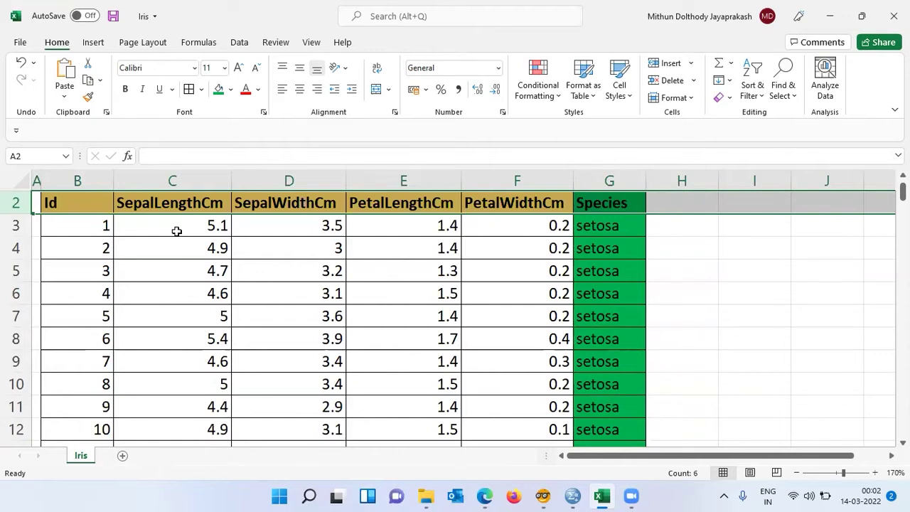
key("Up")
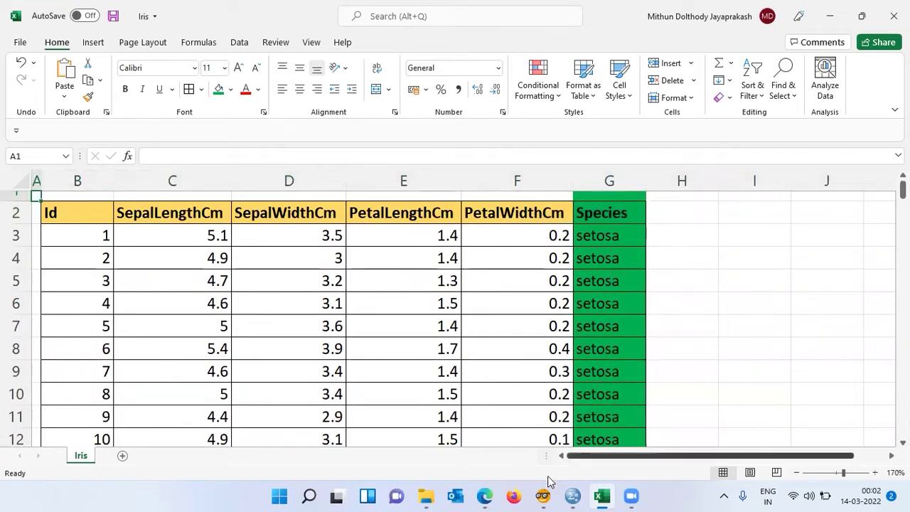
Step: Switch to Orange and add a File widget from the Data category to the empty canvas
mouse_move(544, 495)
left_click(543, 419)
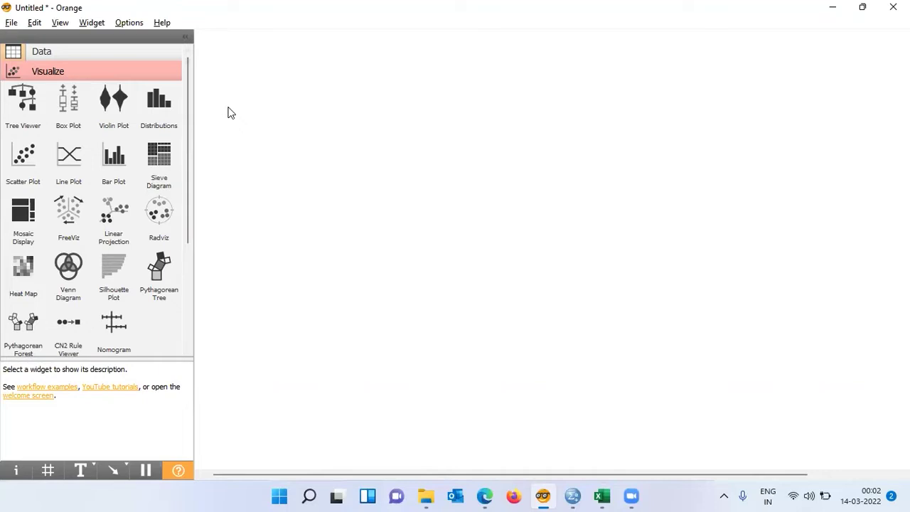
left_click(55, 52)
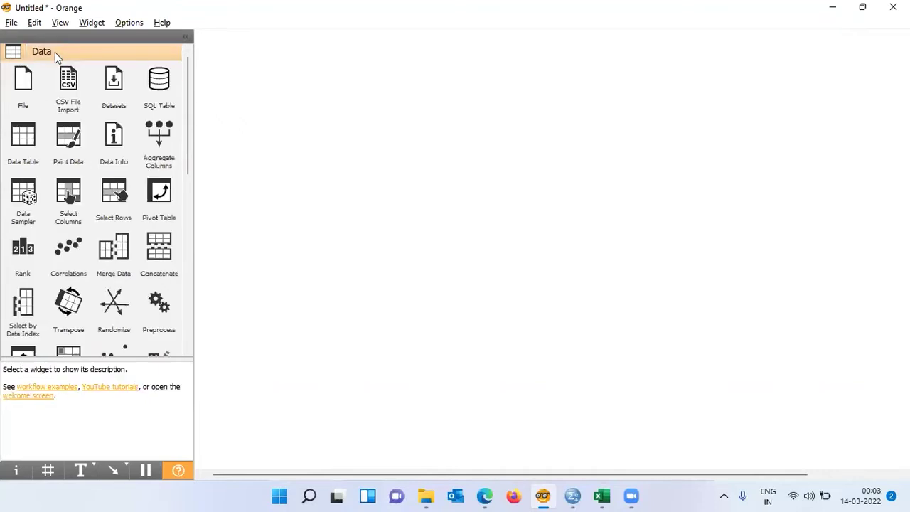
left_click(26, 91)
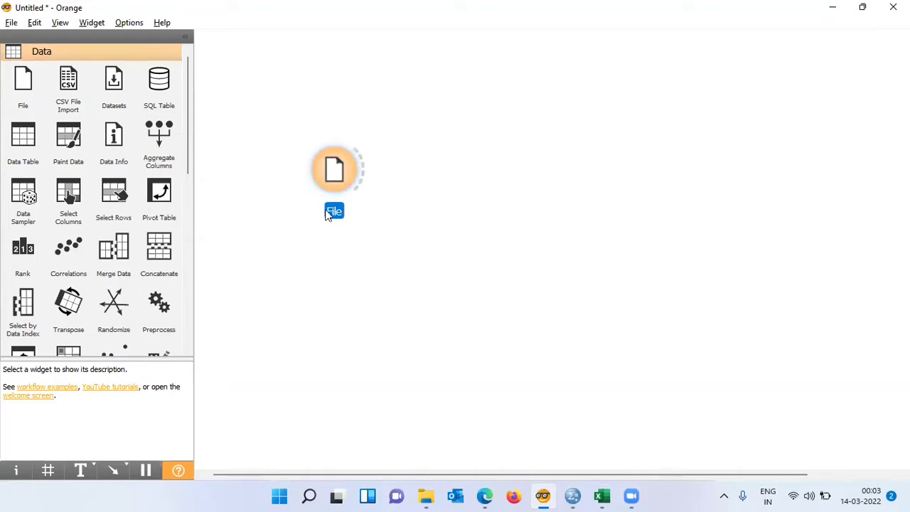
Step: Load the Iris CSV file from the R sample files folder into the File widget
double_click(348, 178)
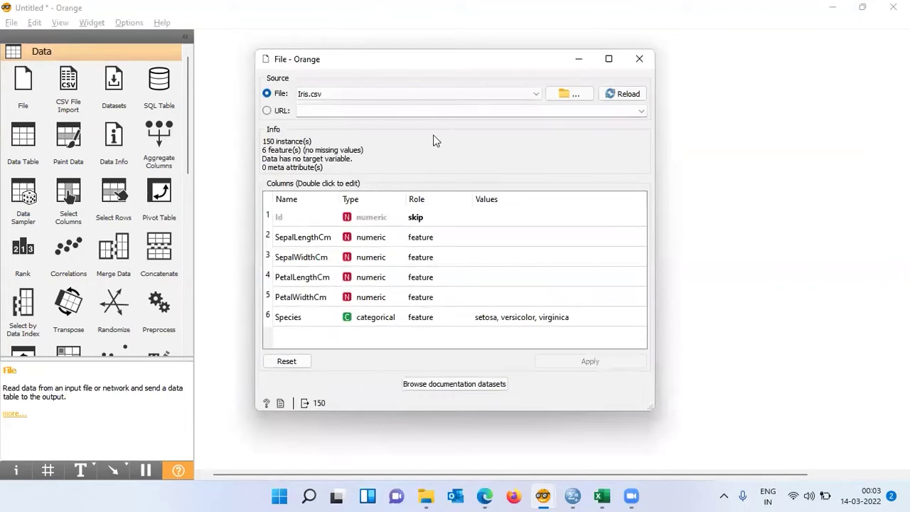
left_click(576, 97)
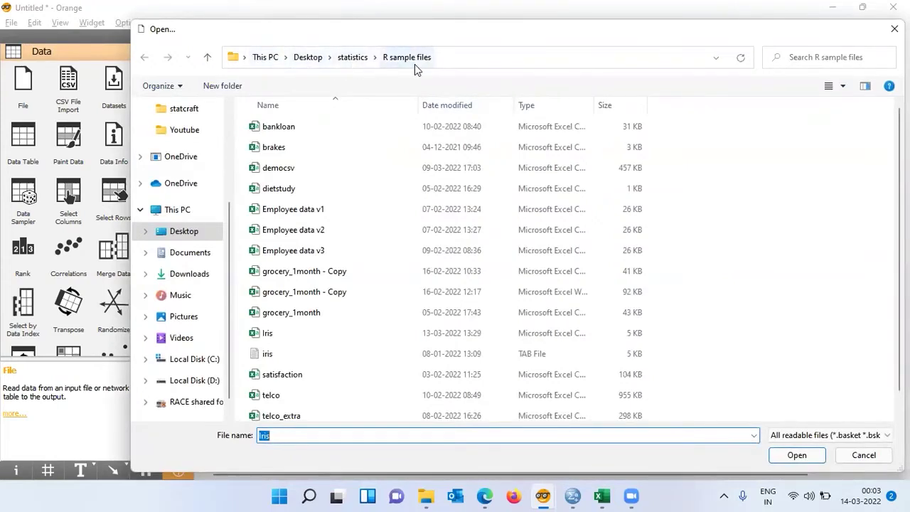
left_click(276, 334)
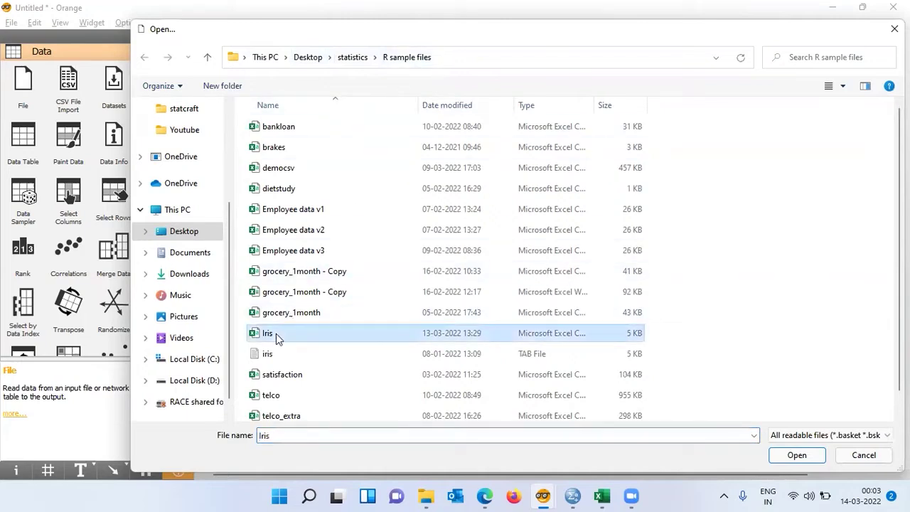
left_click(810, 458)
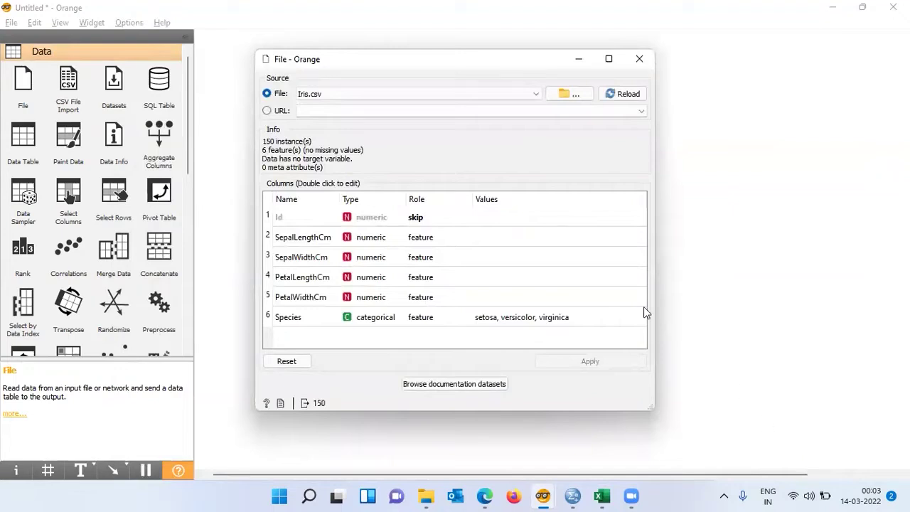
Step: Reset the File widget's column settings and set the Id column's role to skip
left_click(287, 361)
double_click(450, 222)
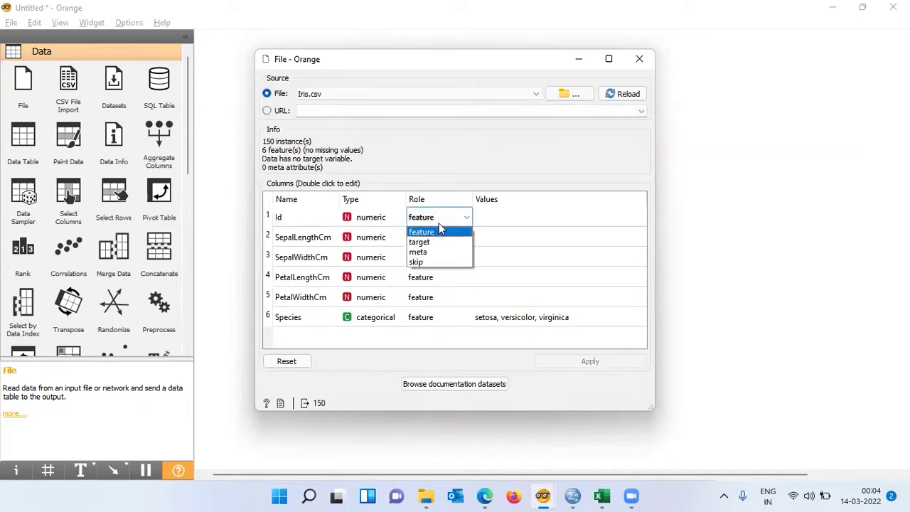
left_click(430, 263)
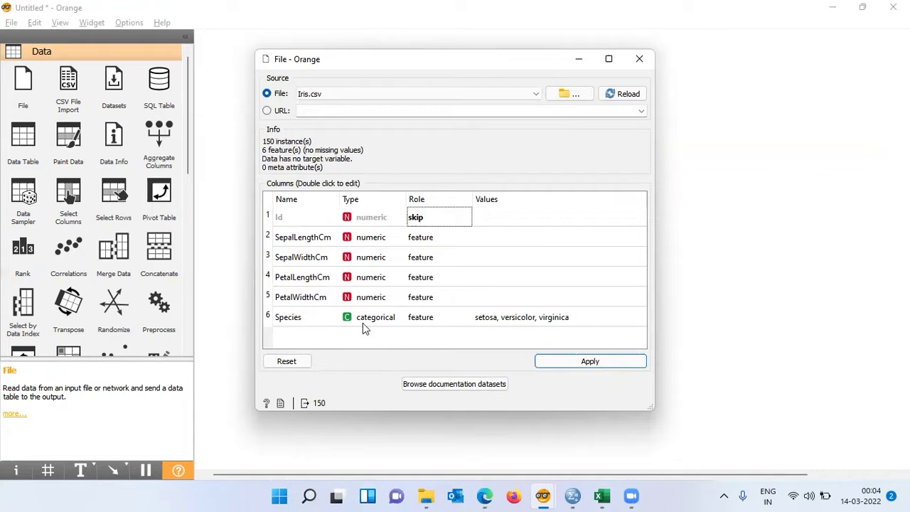
Step: Set the Species column's role to target, apply the column changes and close the File widget's window
double_click(442, 323)
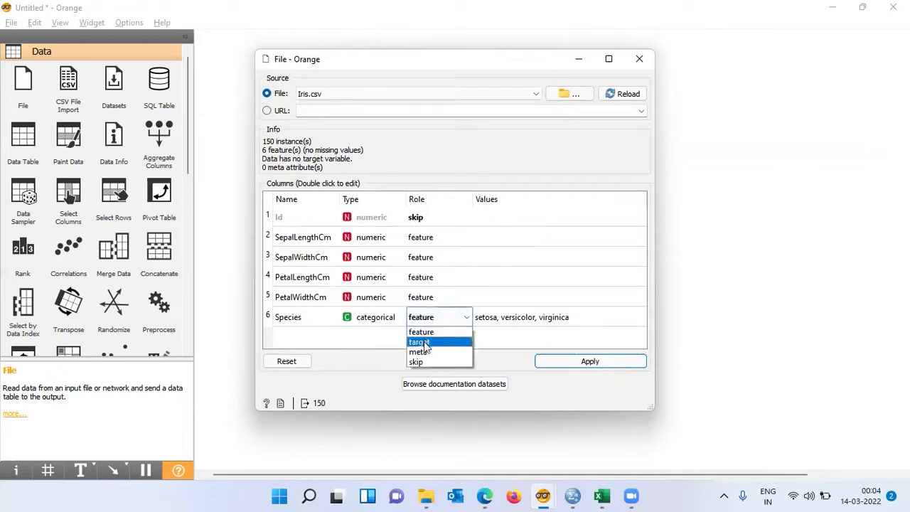
left_click(422, 342)
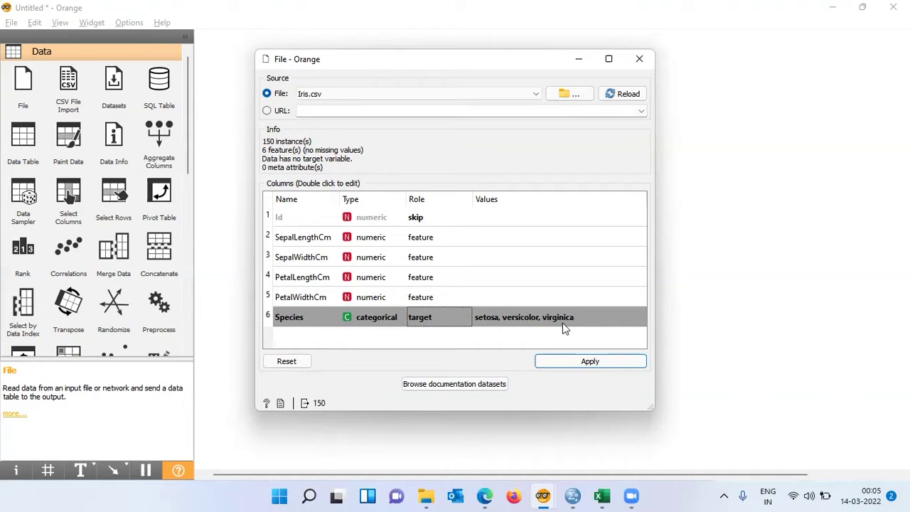
left_click(600, 362)
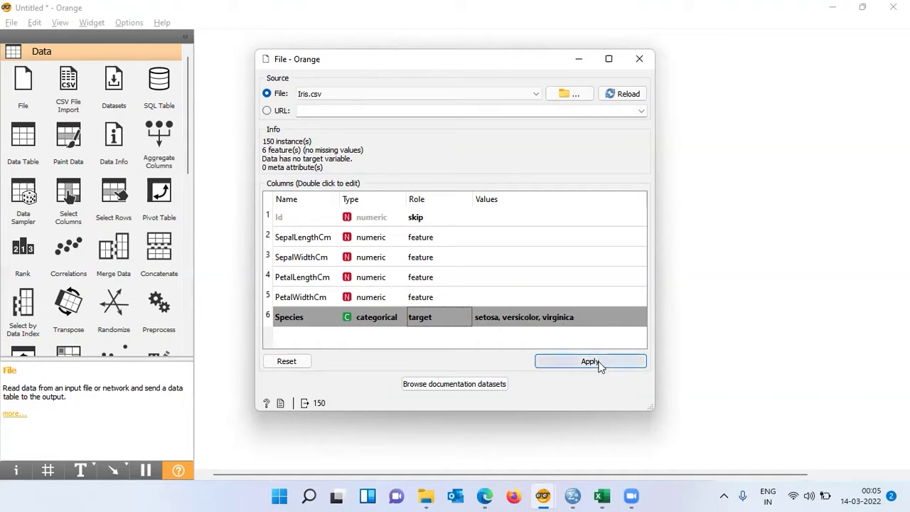
left_click(599, 363)
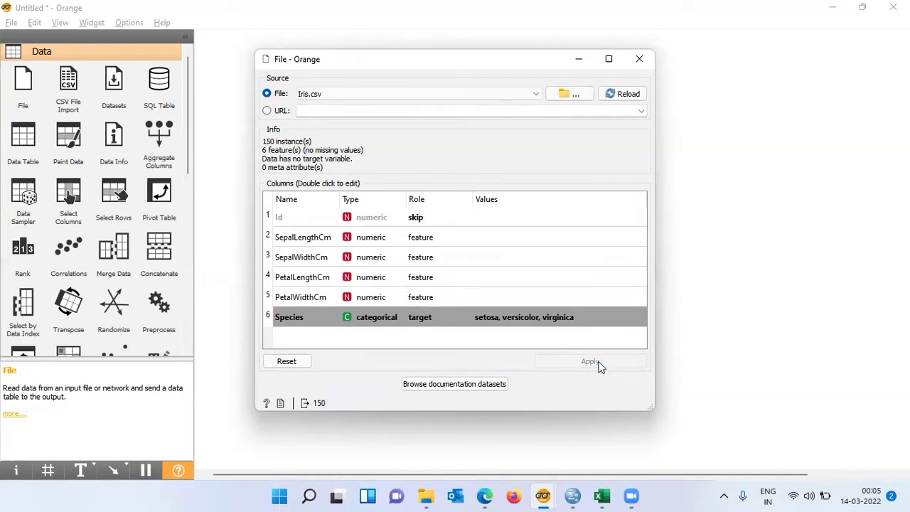
left_click(639, 59)
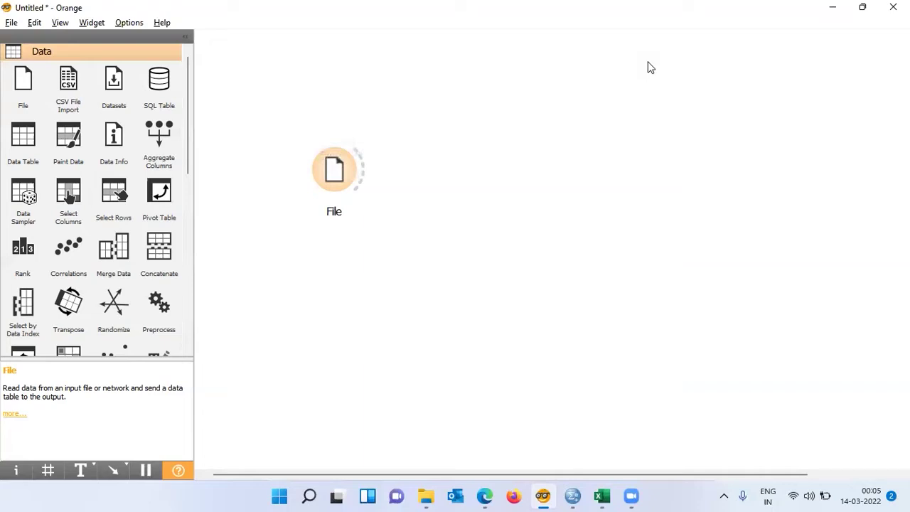
Step: Add a Data Table widget fed by the File widget, and turn off the visualization of numeric values in it
left_click(23, 145)
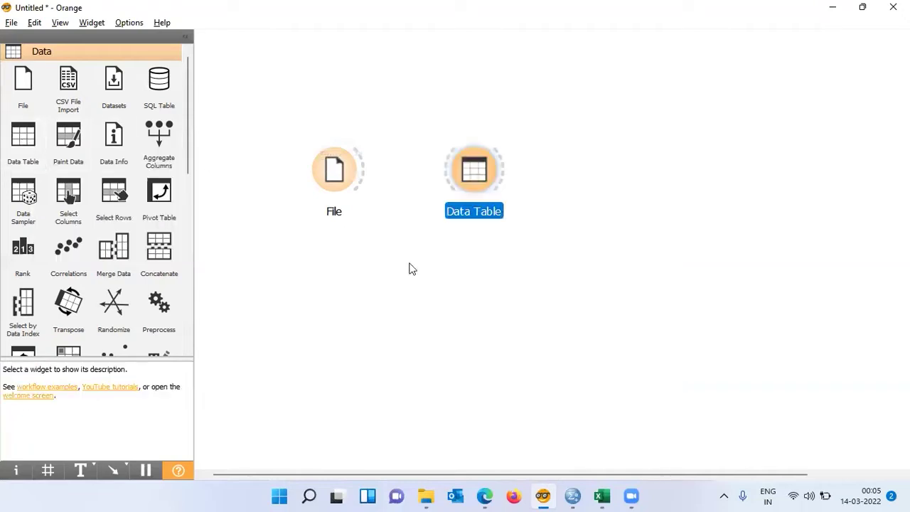
left_click_drag(365, 174, 448, 169)
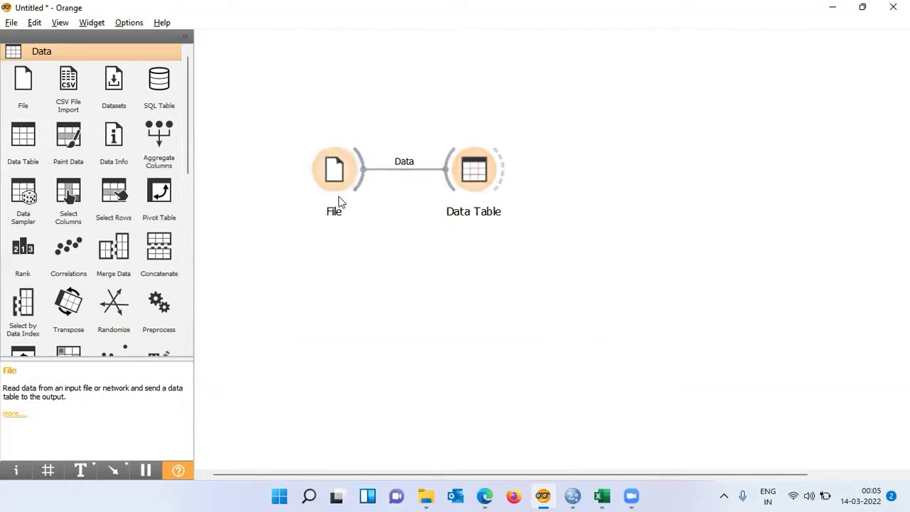
double_click(478, 177)
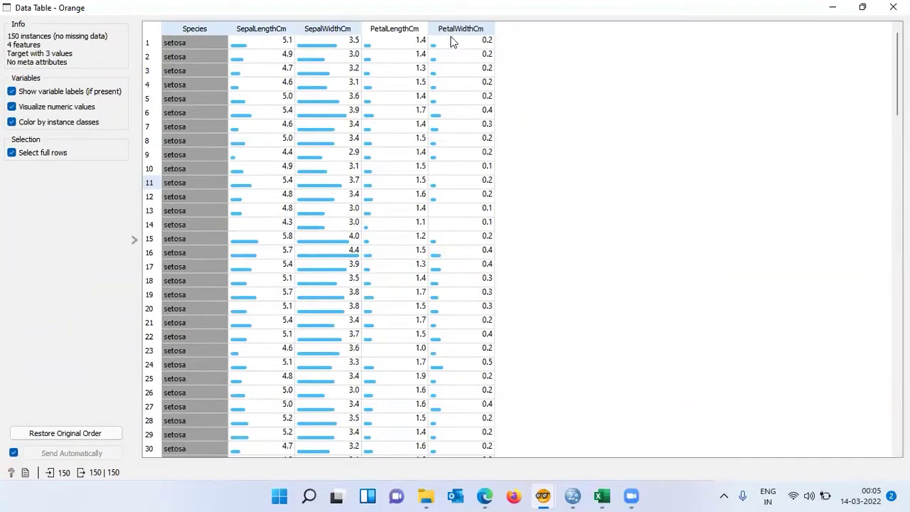
left_click(12, 107)
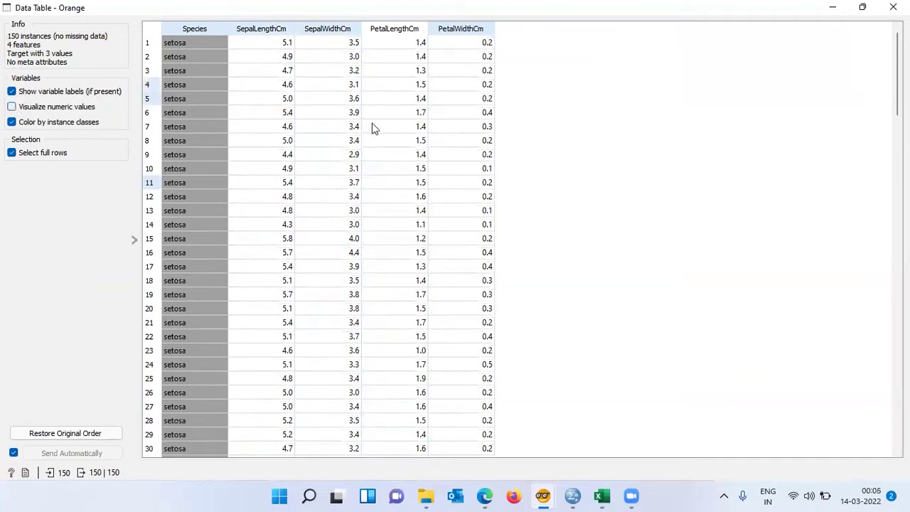
Step: Turn on the visualization of numeric values in the Data Table, look through the rows of all three species and close the table
left_click(12, 106)
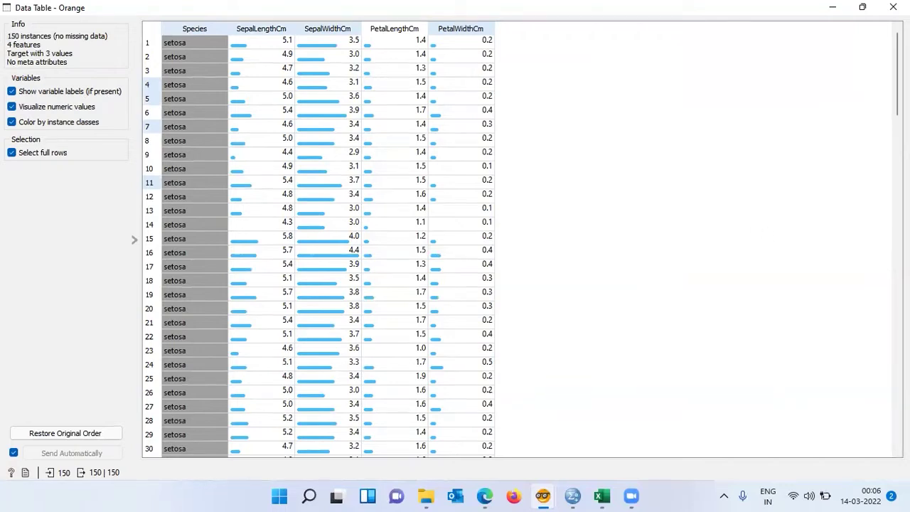
scroll(327, 245, "down", 13)
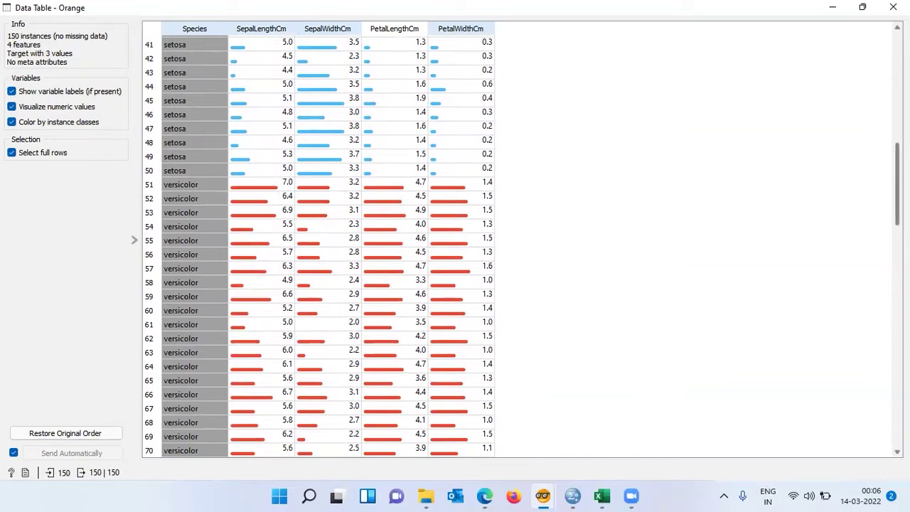
scroll(898, 213, "down", 17)
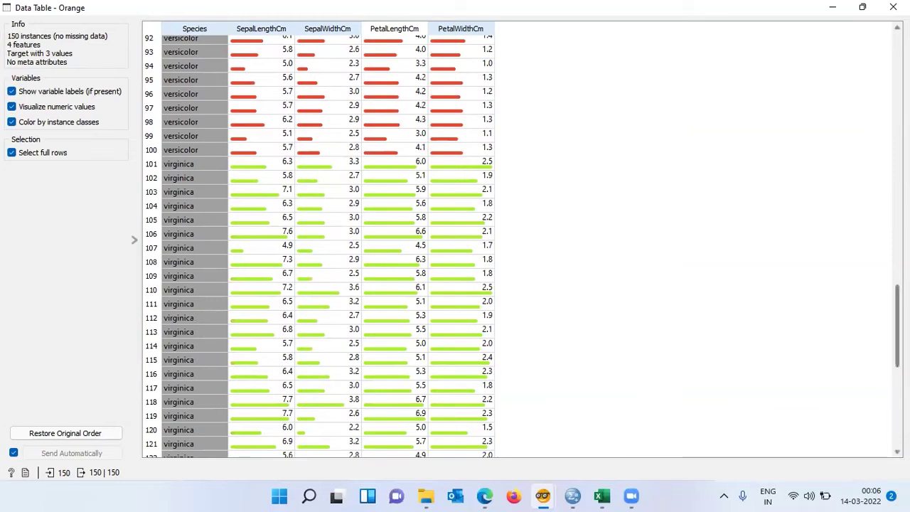
left_click_drag(897, 325, 898, 71)
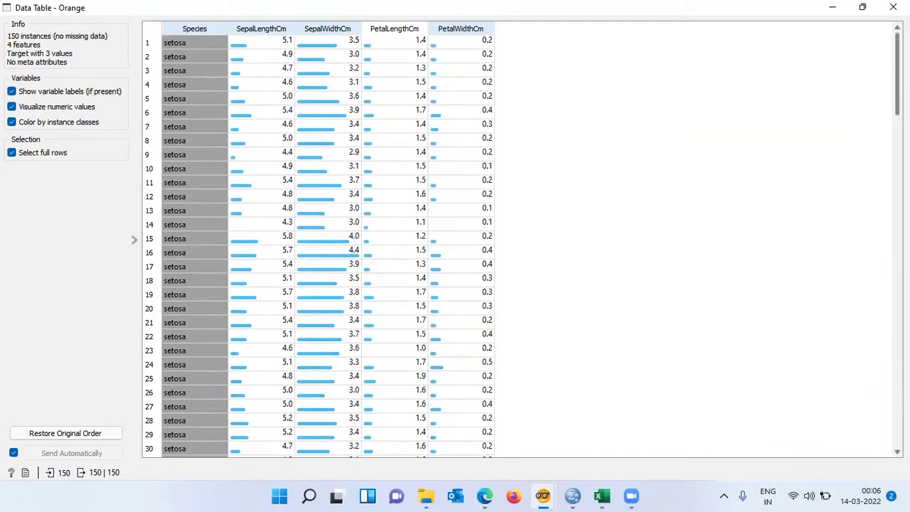
left_click(893, 7)
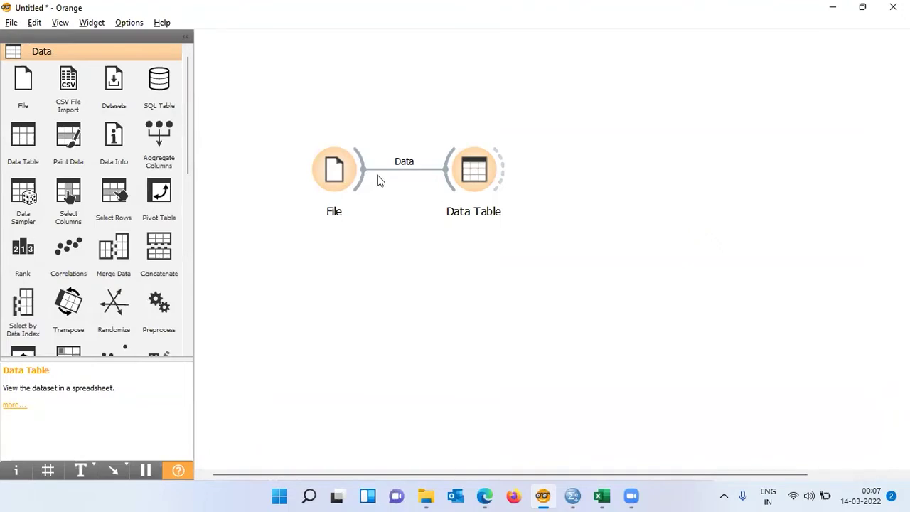
Step: Add a Scatter Plot widget below the Data Table widget and feed it from the File widget
left_click_drag(188, 146, 191, 318)
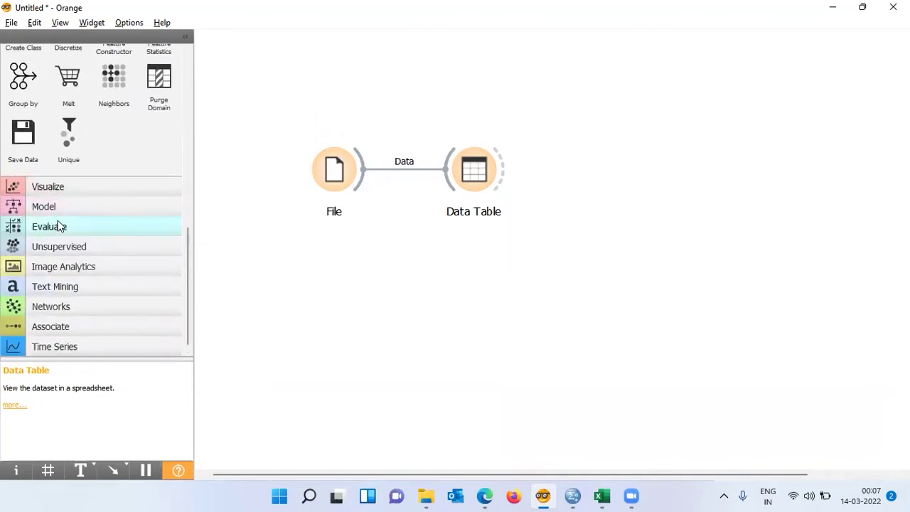
left_click(62, 189)
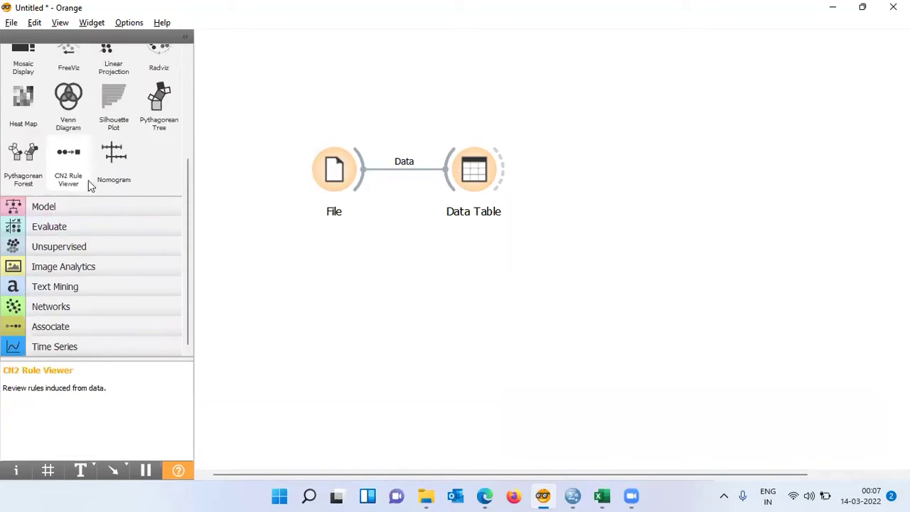
left_click_drag(195, 171, 195, 73)
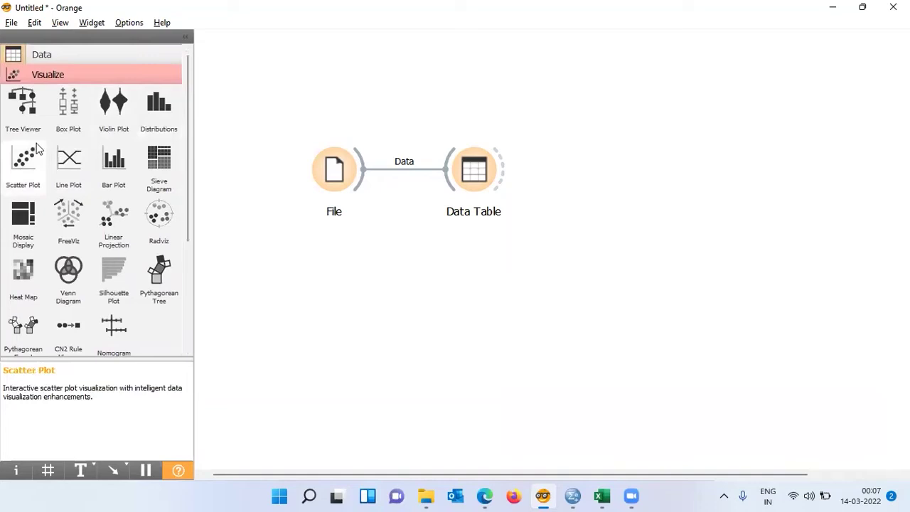
left_click(28, 174)
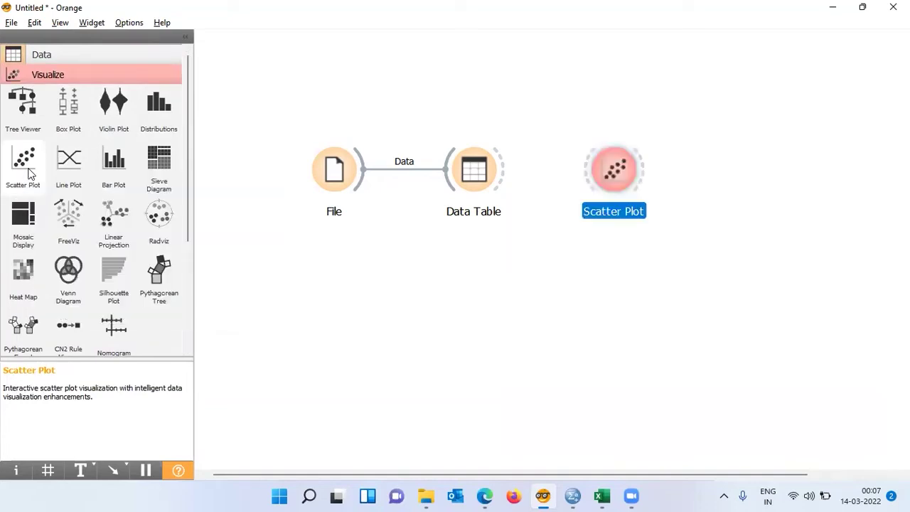
left_click_drag(603, 178, 467, 270)
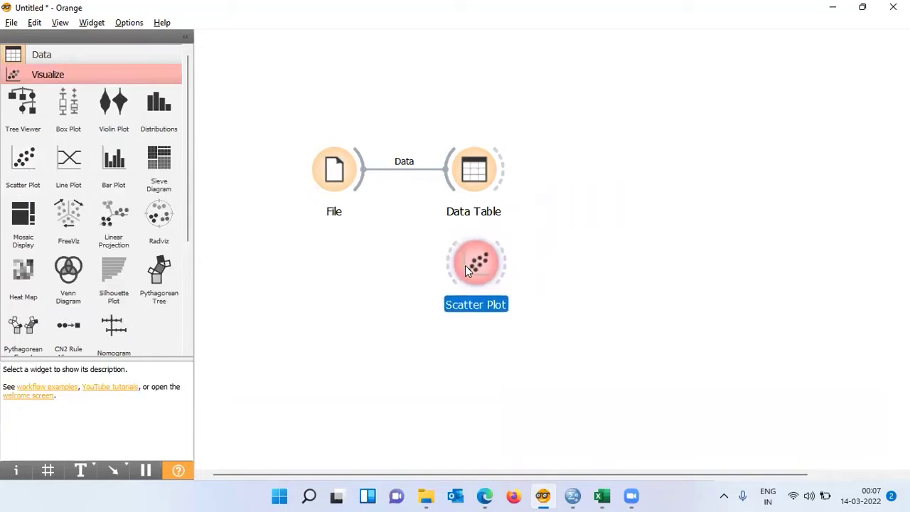
left_click_drag(361, 171, 448, 262)
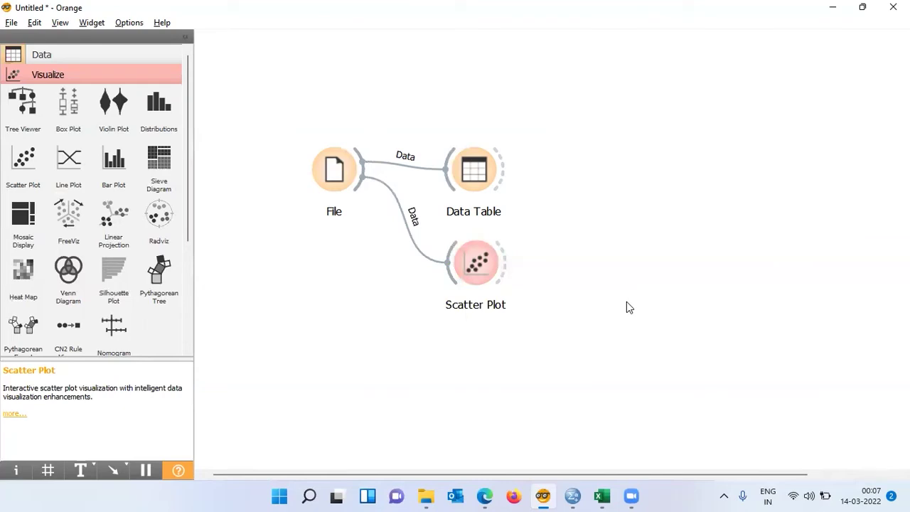
Step: Open the Scatter Plot widget and plot PetalLengthCm on the y-axis against PetalWidthCm
double_click(478, 270)
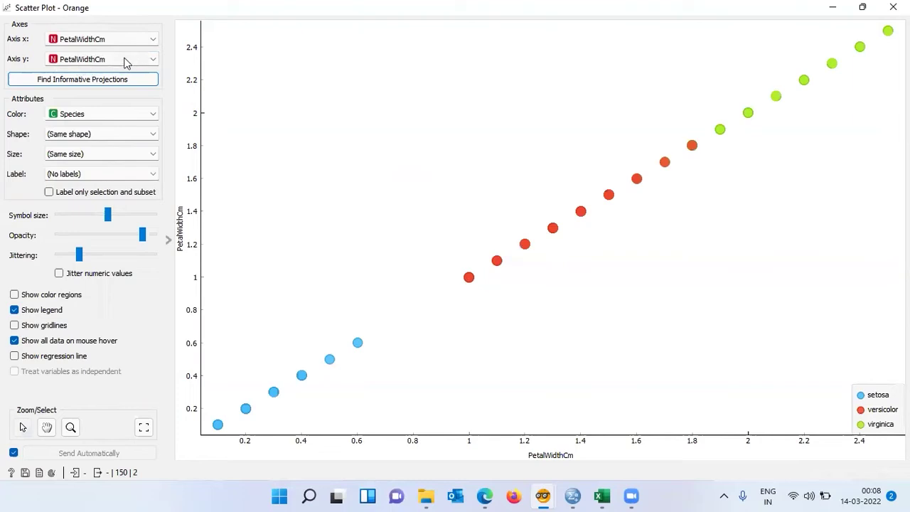
left_click(153, 61)
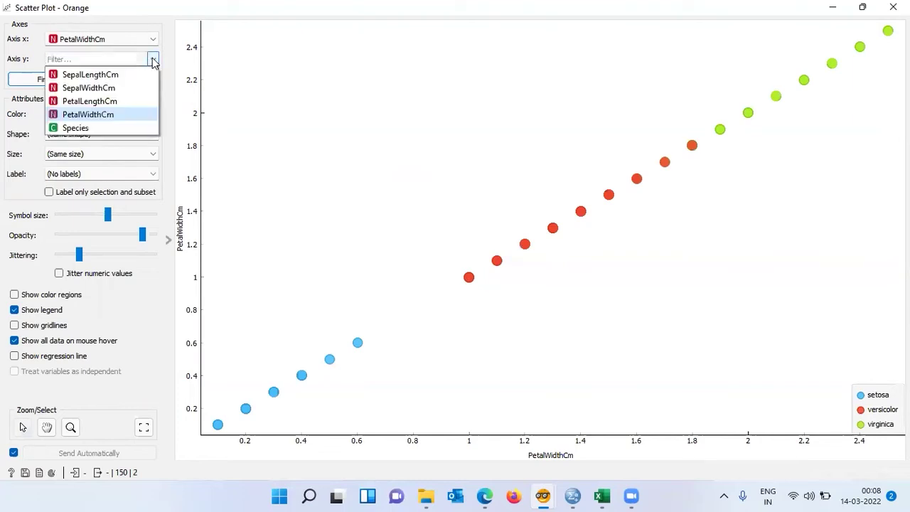
left_click(121, 104)
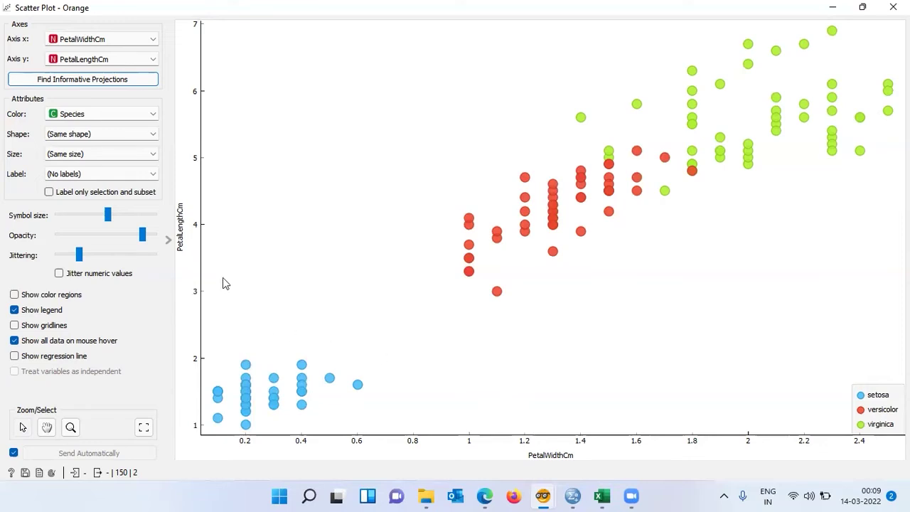
Step: Set the scatter plot's x-axis to SepalLengthCm and y-axis to SepalWidthCm, inspect the species distribution and close the plot
left_click(154, 41)
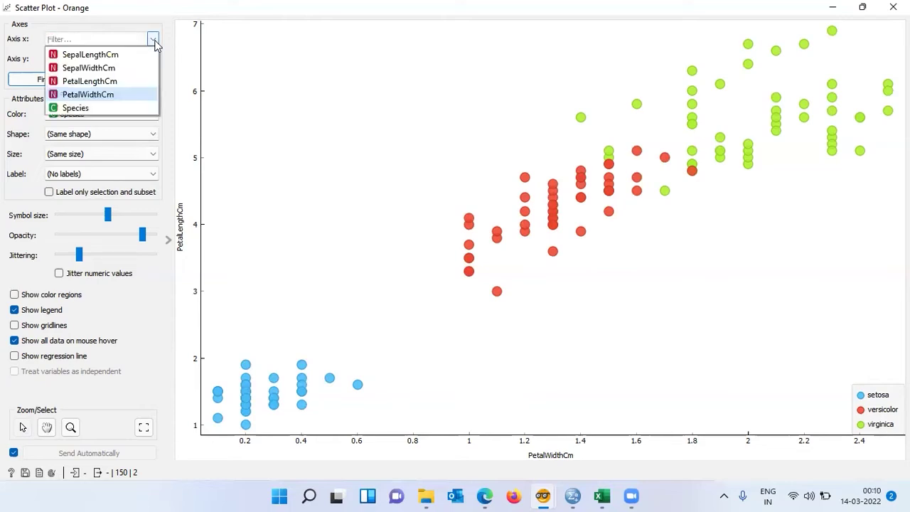
left_click(120, 55)
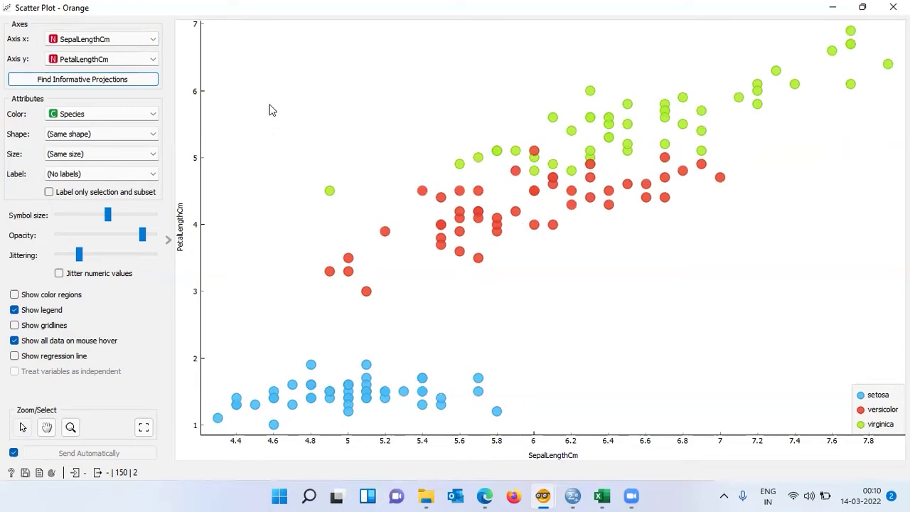
left_click(154, 61)
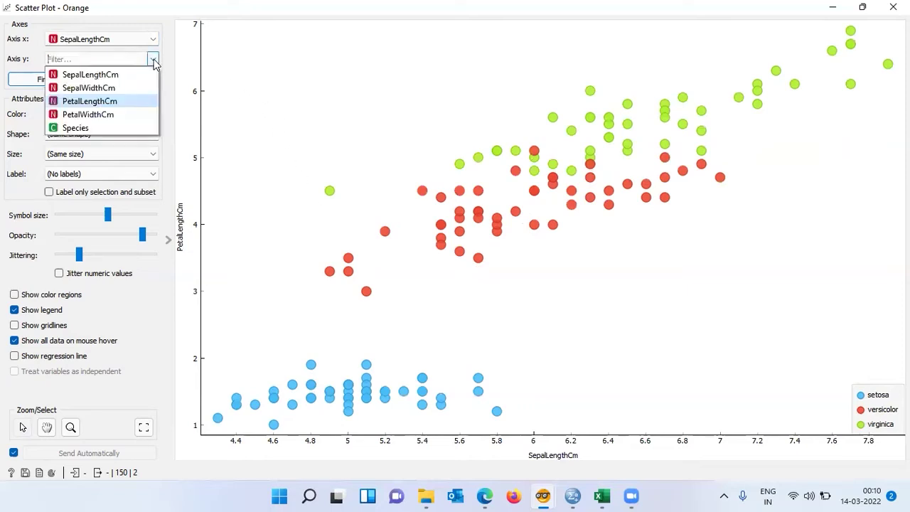
left_click(129, 88)
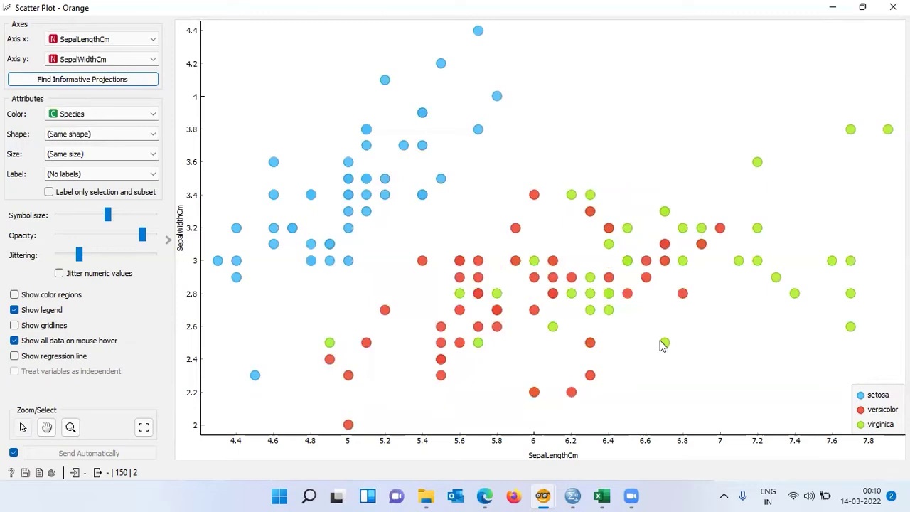
mouse_move(664, 344)
left_click(893, 7)
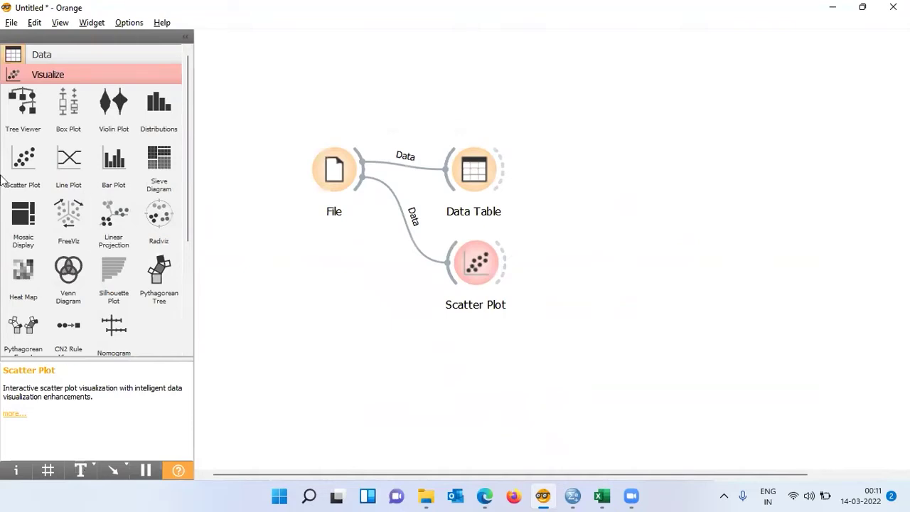
Step: Add a Select Columns widget beside the Data Table widget and feed it with the Data Table's selected data
left_click(94, 64)
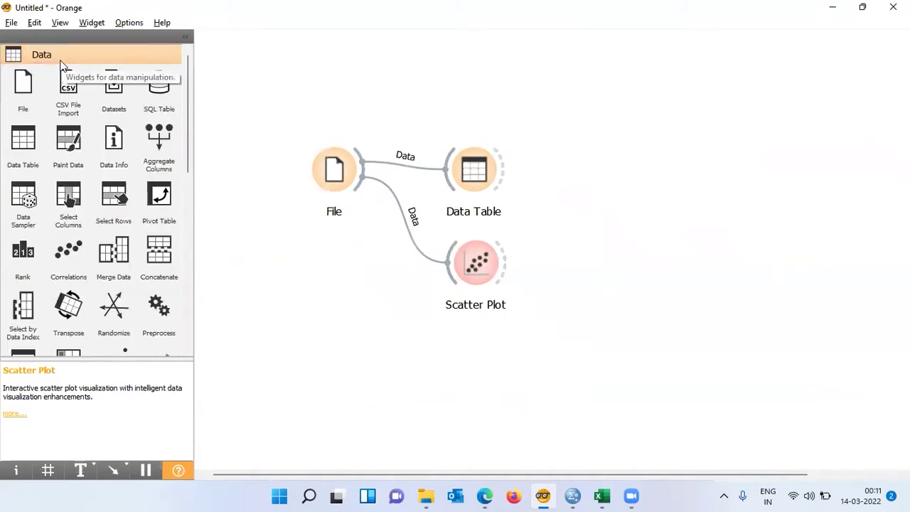
left_click(73, 204)
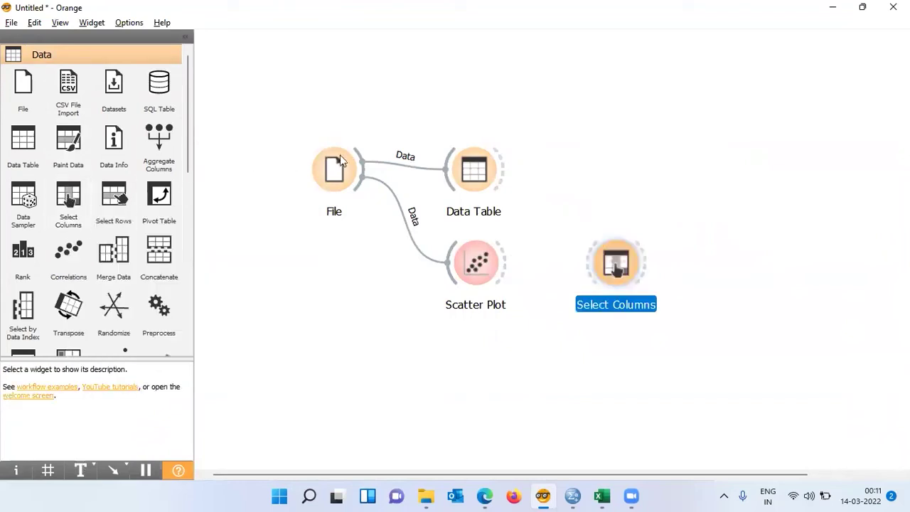
left_click_drag(601, 256, 580, 158)
left_click(551, 229)
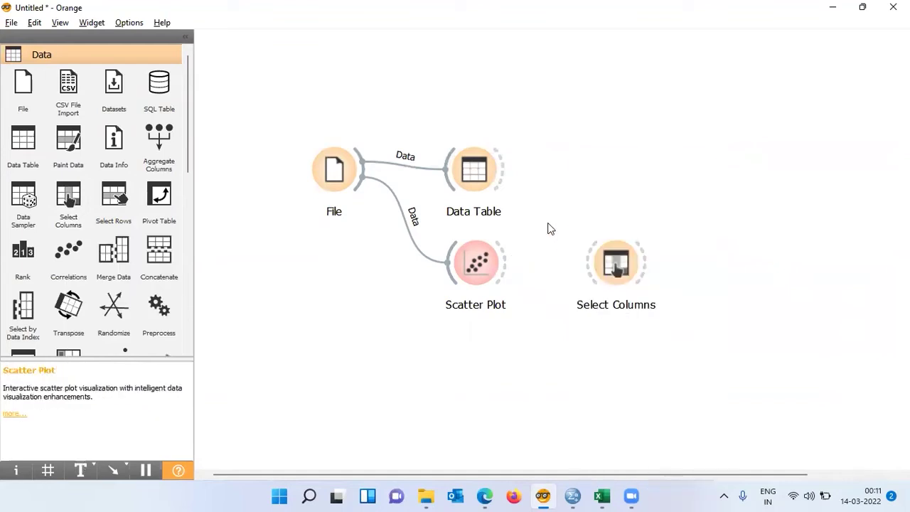
left_click(613, 260)
left_click_drag(613, 261, 590, 162)
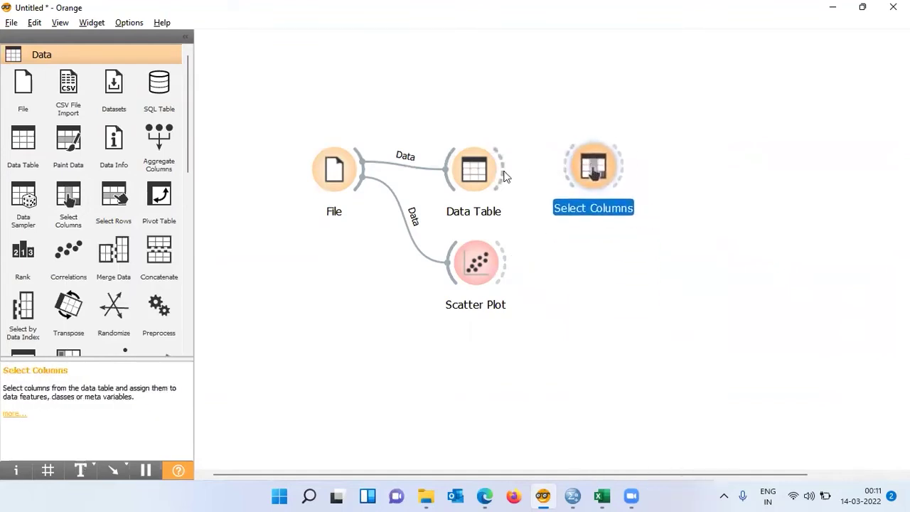
left_click_drag(505, 176, 584, 165)
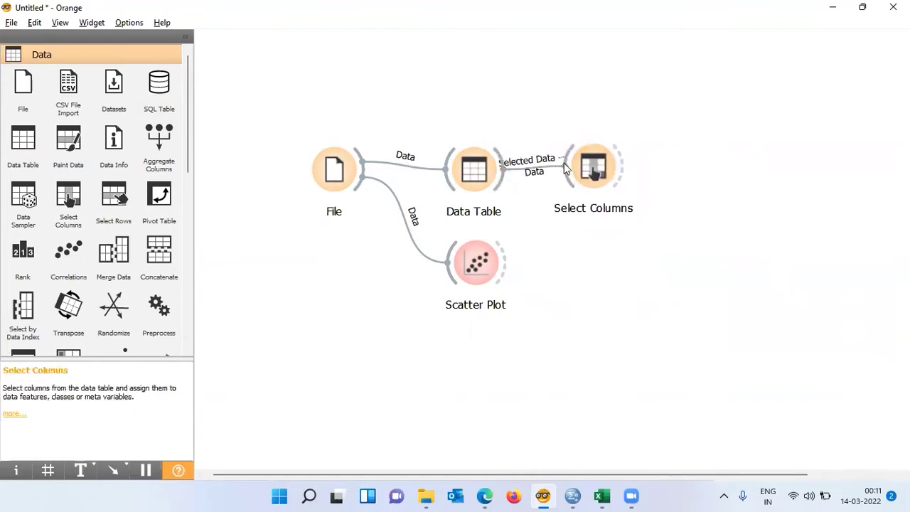
Step: Open the Select Columns widget, reset its column assignments and close its window
double_click(595, 164)
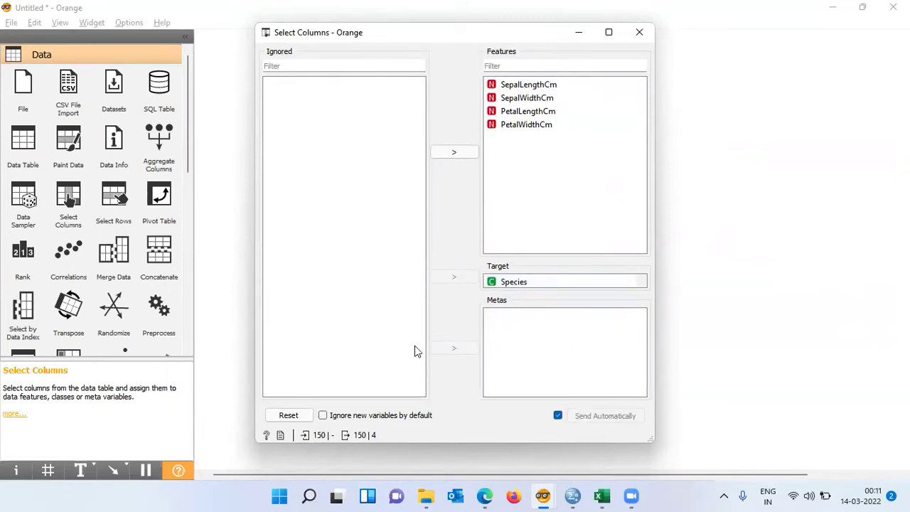
left_click(289, 415)
left_click(648, 37)
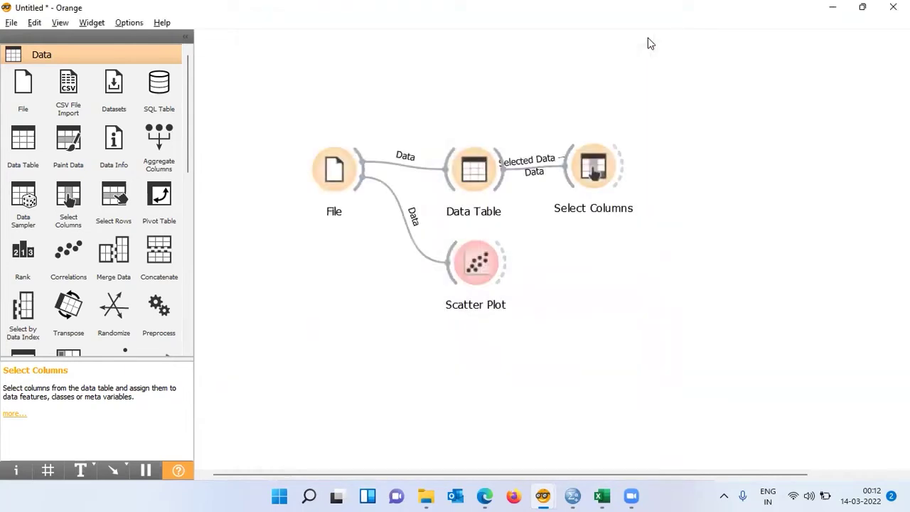
Step: Spread the four widgets out on the canvas, with Select Columns level with the Data Table and Scatter Plot further below
left_click_drag(602, 169, 640, 169)
left_click_drag(343, 178, 320, 182)
mouse_move(475, 183)
left_mouse_down()
mouse_move(449, 183)
mouse_move(470, 183)
left_mouse_up()
left_click_drag(483, 268, 472, 295)
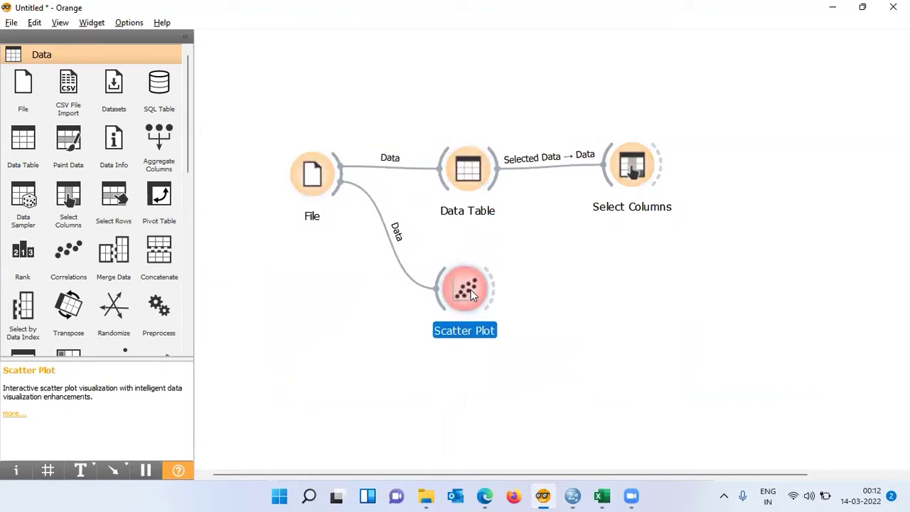
left_click_drag(636, 174, 632, 179)
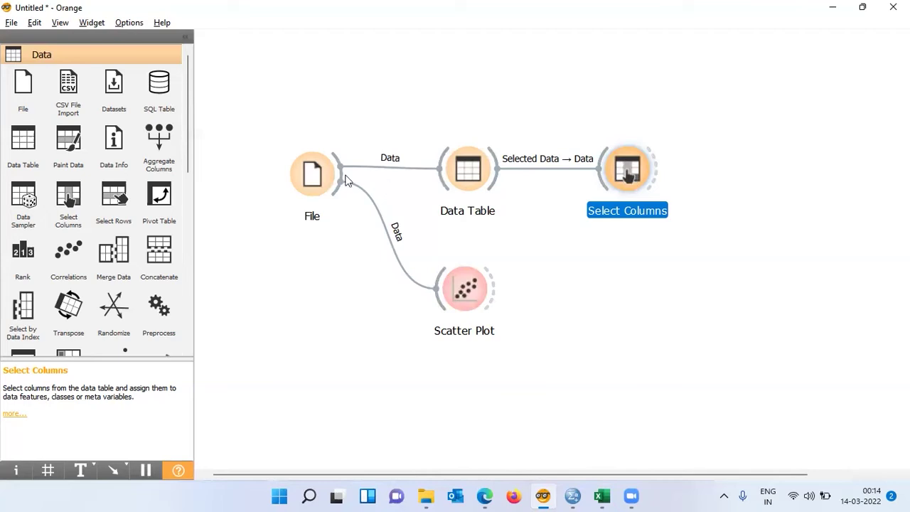
Step: Add a Tree model widget beside Select Columns, feed it with the Select Columns data and open its settings
left_click_drag(189, 135, 184, 307)
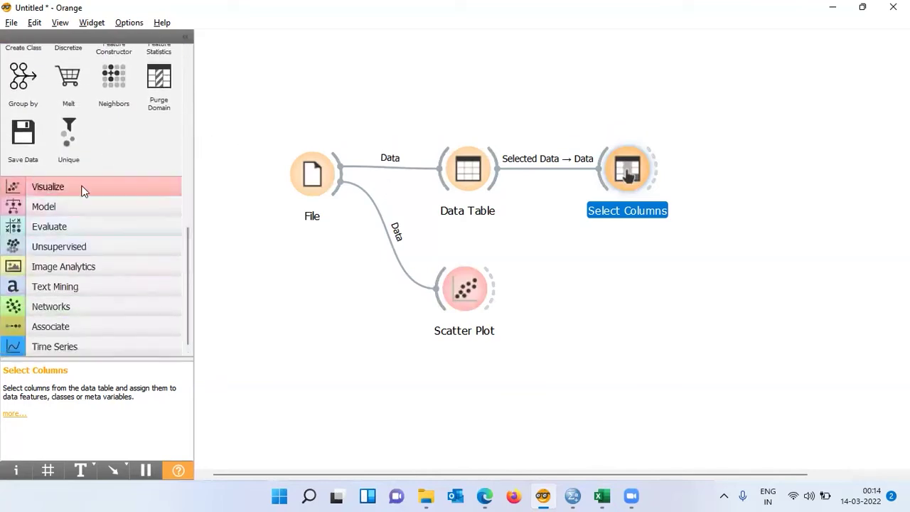
left_click(50, 214)
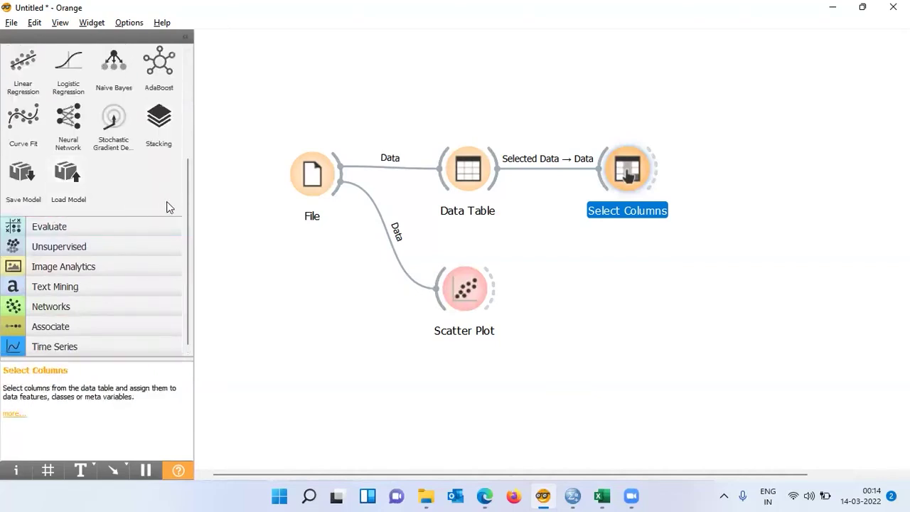
left_click_drag(184, 206, 193, 104)
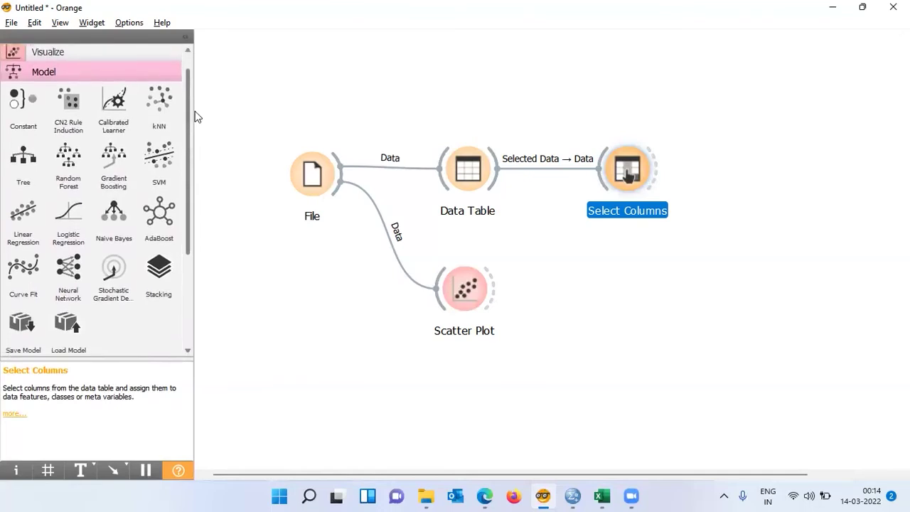
left_click(29, 157)
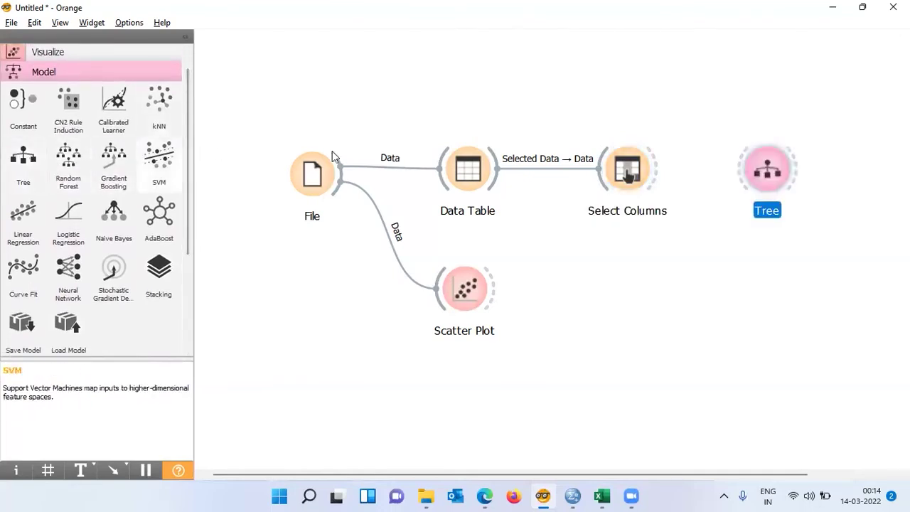
left_click_drag(775, 183, 749, 181)
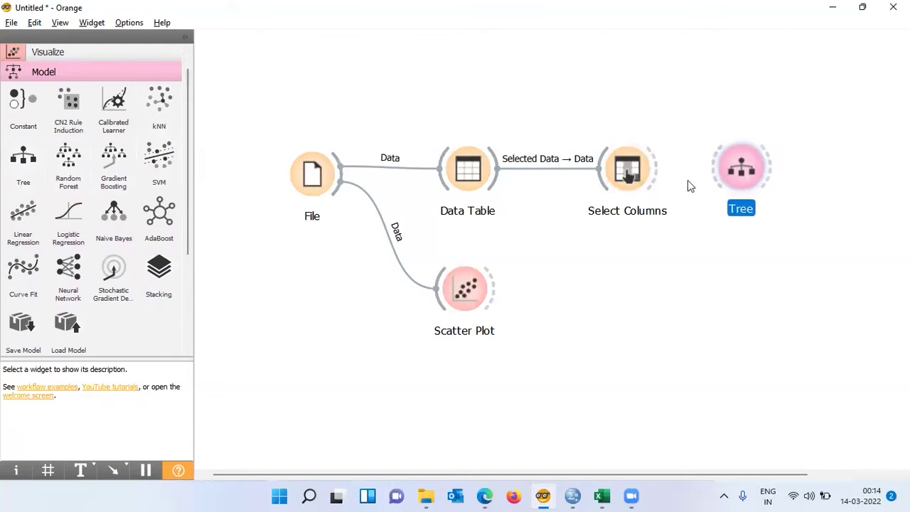
left_click_drag(655, 175, 716, 174)
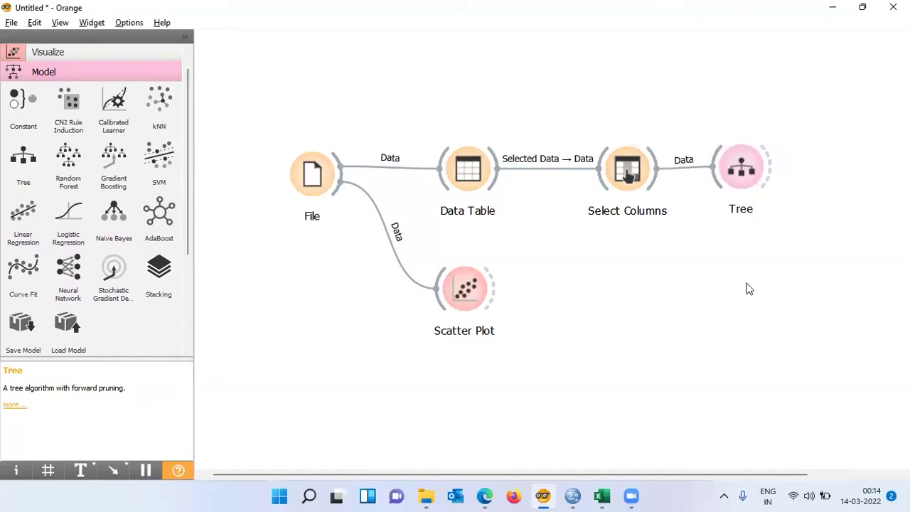
double_click(752, 183)
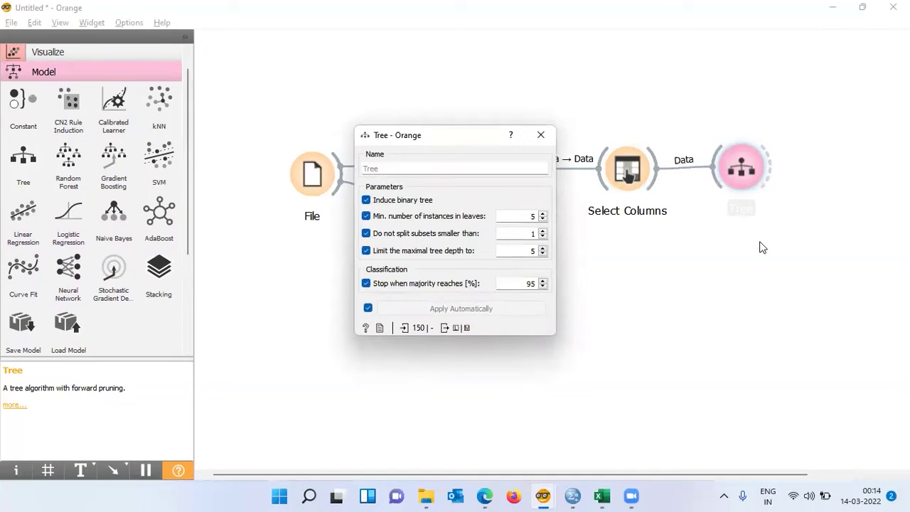
Step: Keep binary tree induction enabled, adjust the subset-size and maximum-depth limits of the Tree model, and close its settings
left_click(367, 201)
left_click(367, 202)
left_click(544, 232)
left_click(543, 254)
left_click(542, 137)
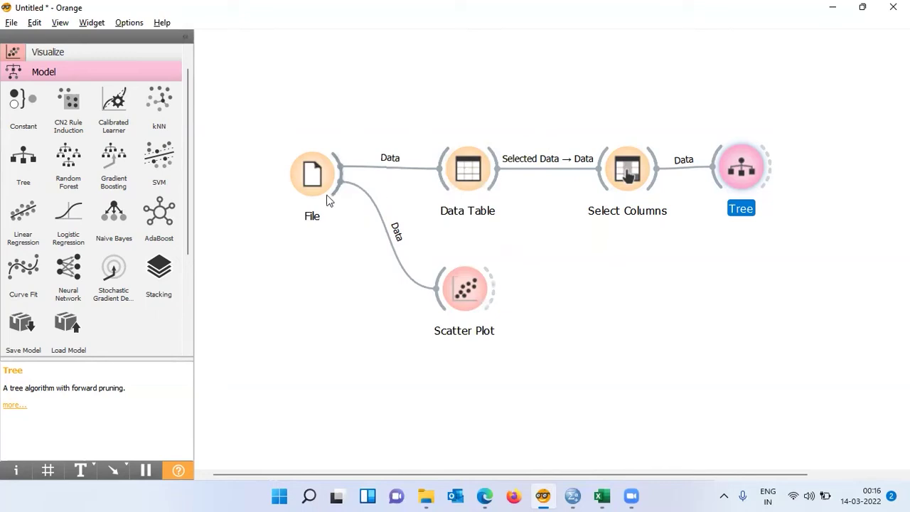
Step: Add a Tree Viewer widget beside the Tree widget and feed it with the Tree's model
scroll(189, 114, "up", 1)
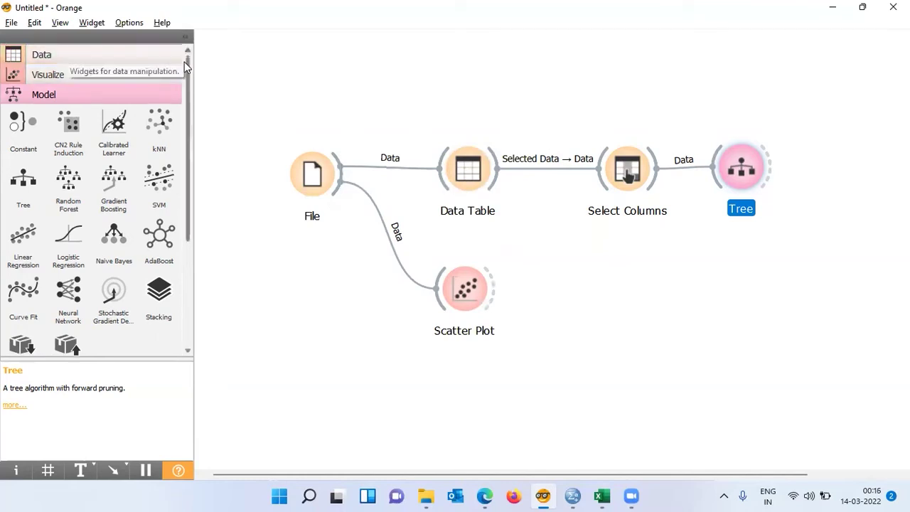
left_click_drag(189, 69, 189, 173)
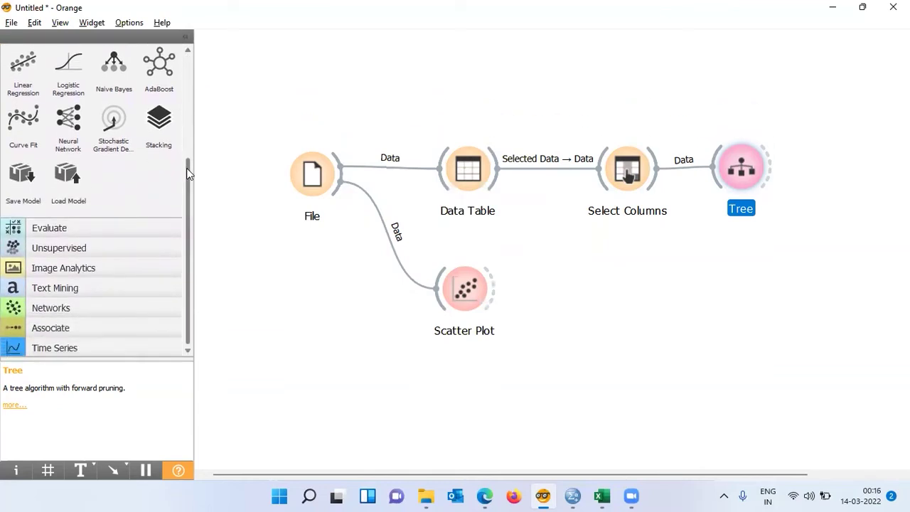
left_click_drag(188, 180, 188, 219)
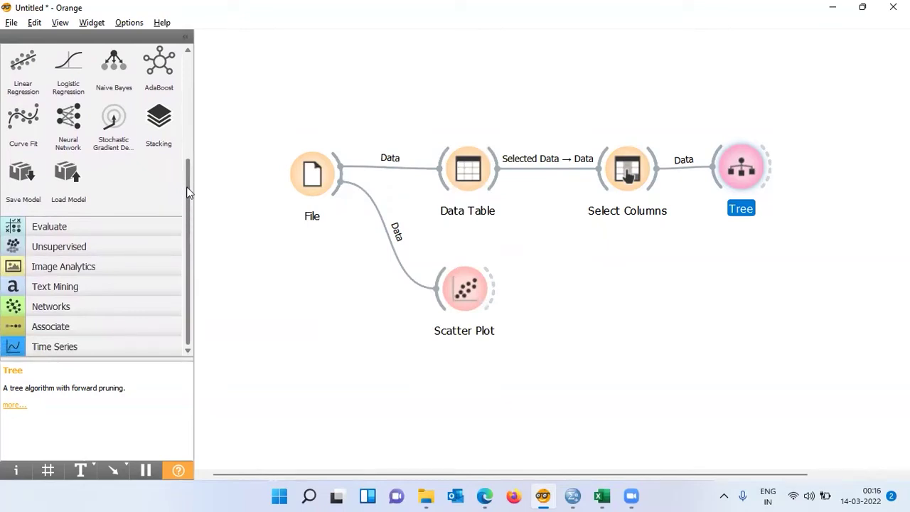
left_click(64, 229)
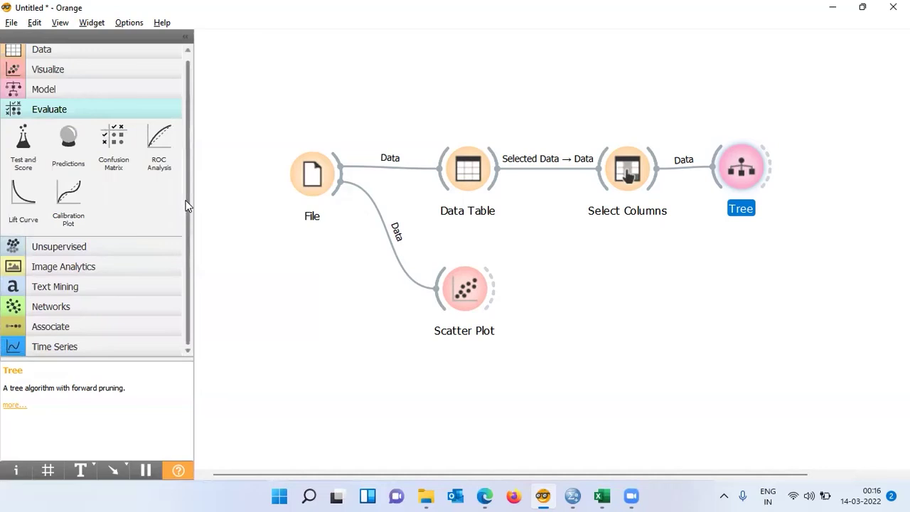
left_click_drag(188, 206, 186, 179)
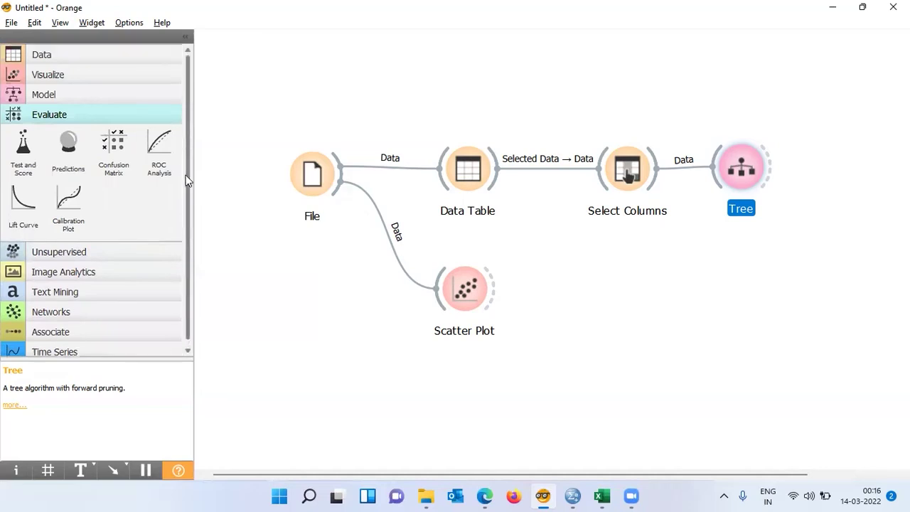
left_click(68, 78)
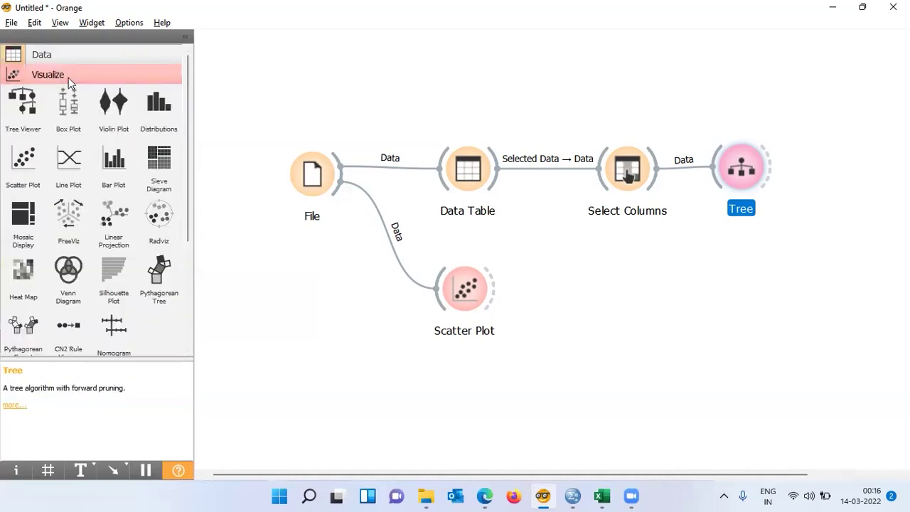
left_click(18, 118)
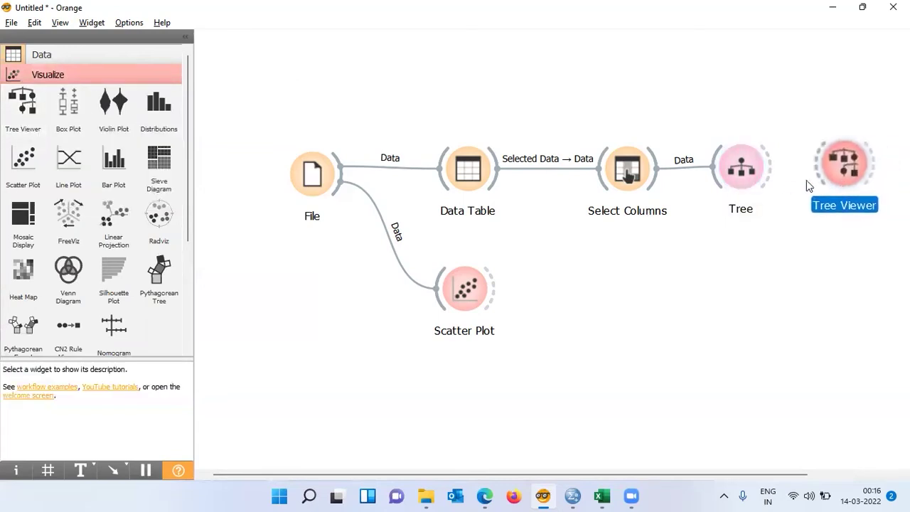
left_click_drag(771, 174, 821, 164)
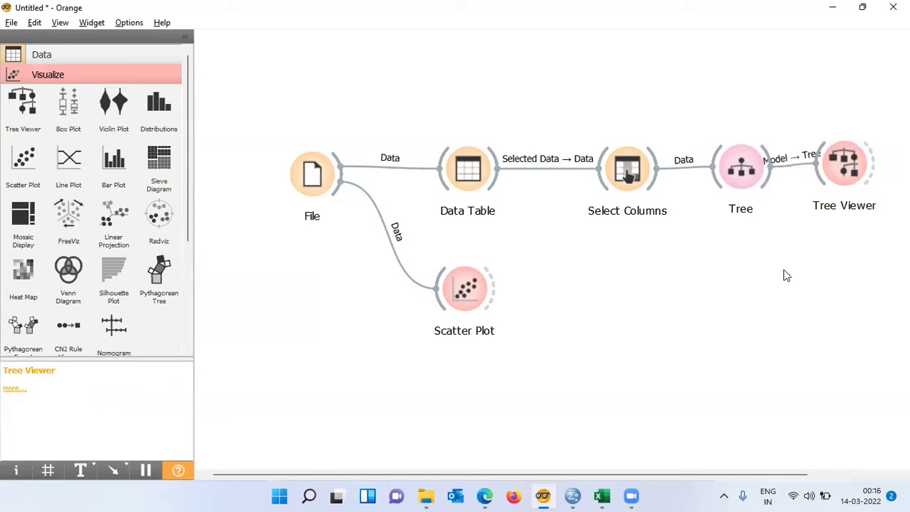
Step: Open the Tree Viewer and set its target class to None
double_click(856, 169)
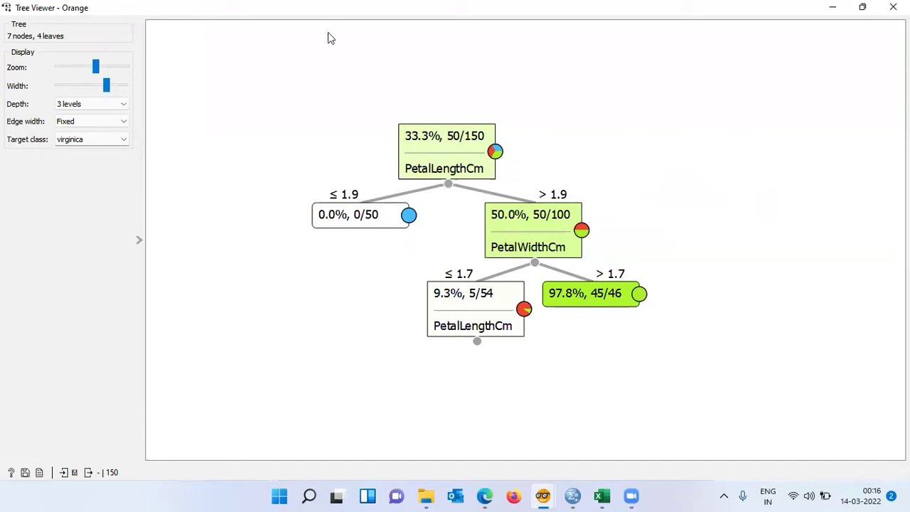
left_click(124, 140)
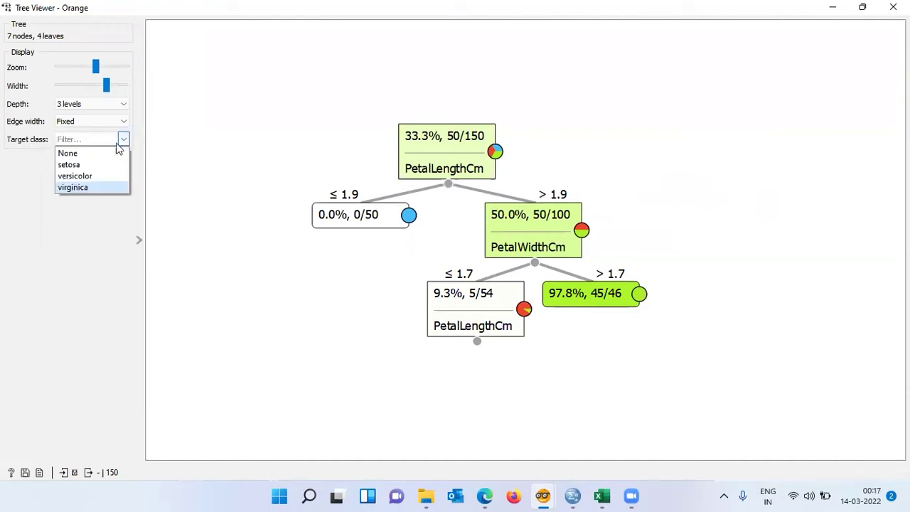
left_click(83, 151)
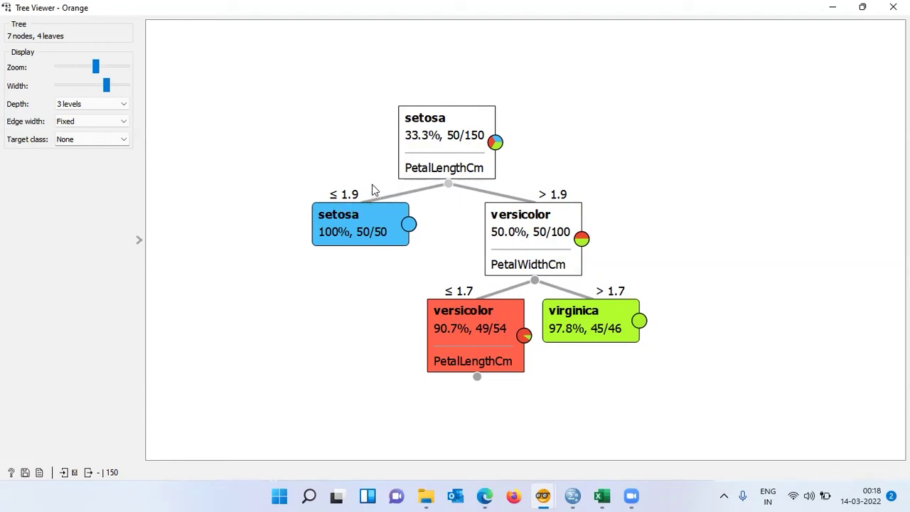
Step: Examine the split conditions and class shares of the setosa, versicolor and virginica nodes in the tree
mouse_move(354, 207)
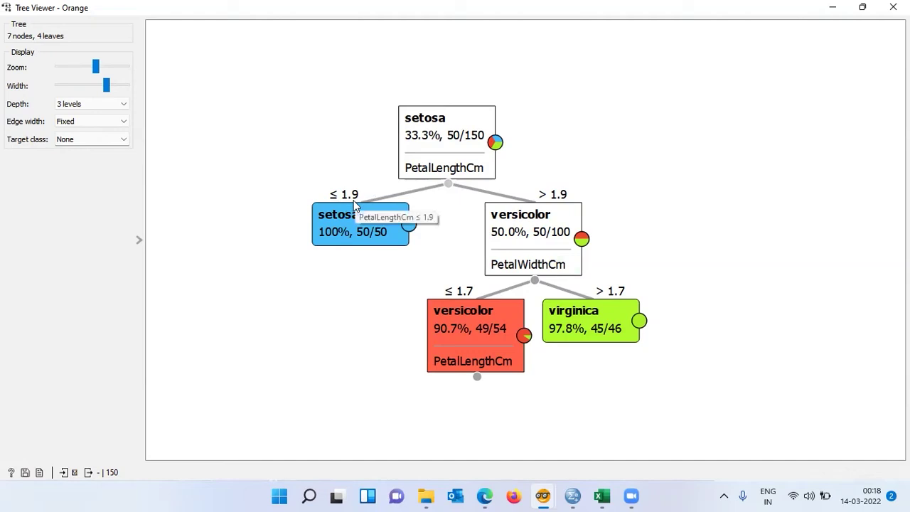
left_click(330, 222)
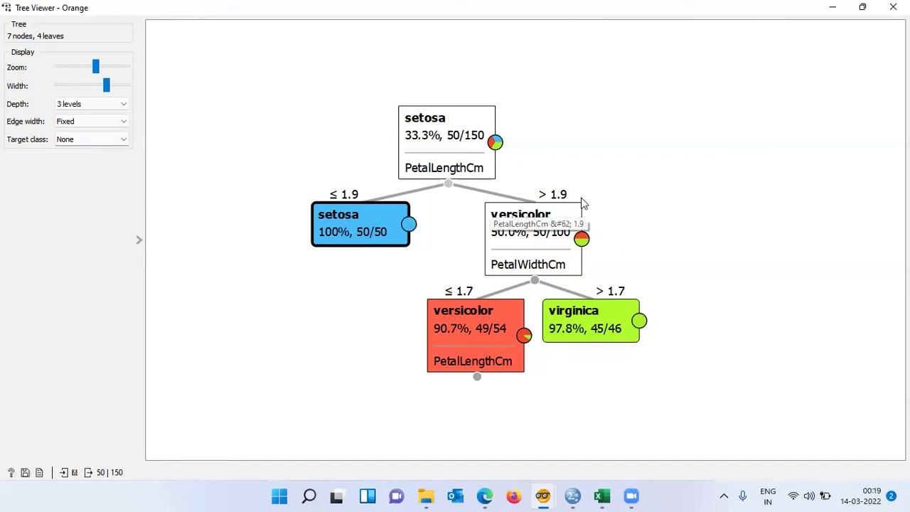
left_click(651, 206)
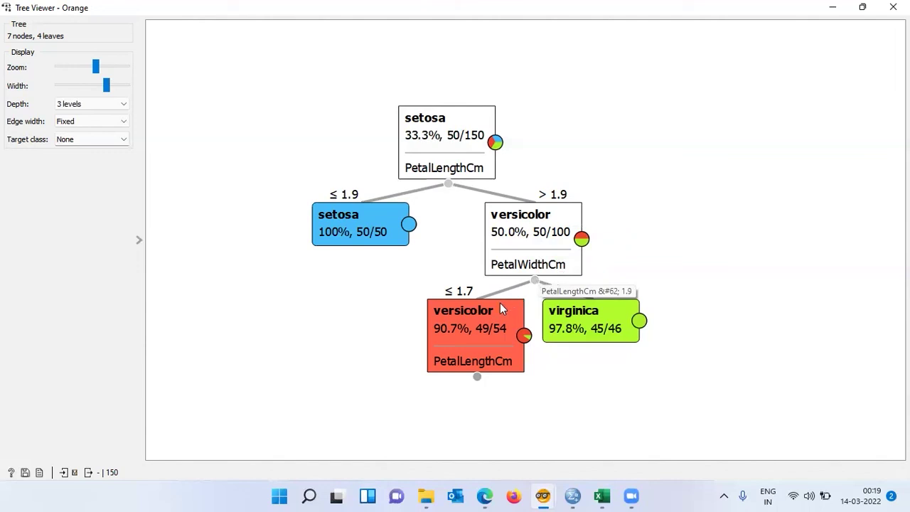
left_click(524, 367)
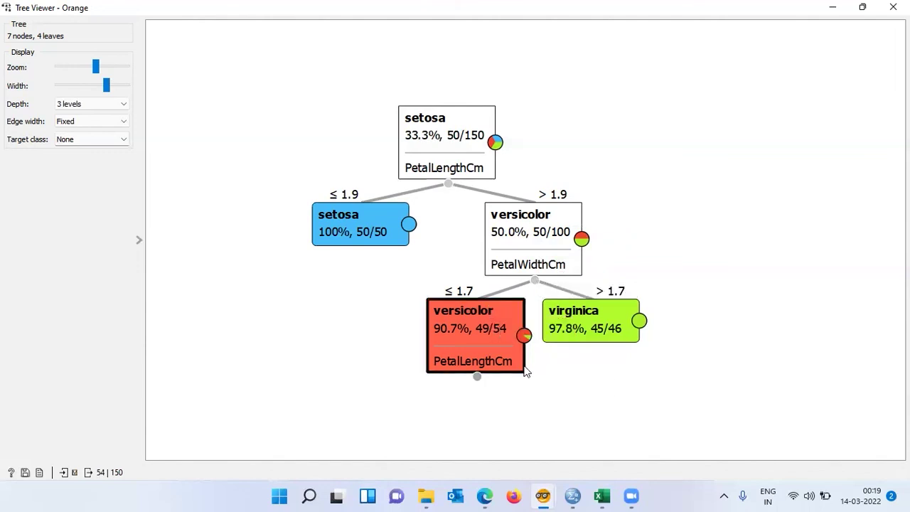
mouse_move(445, 337)
mouse_move(626, 307)
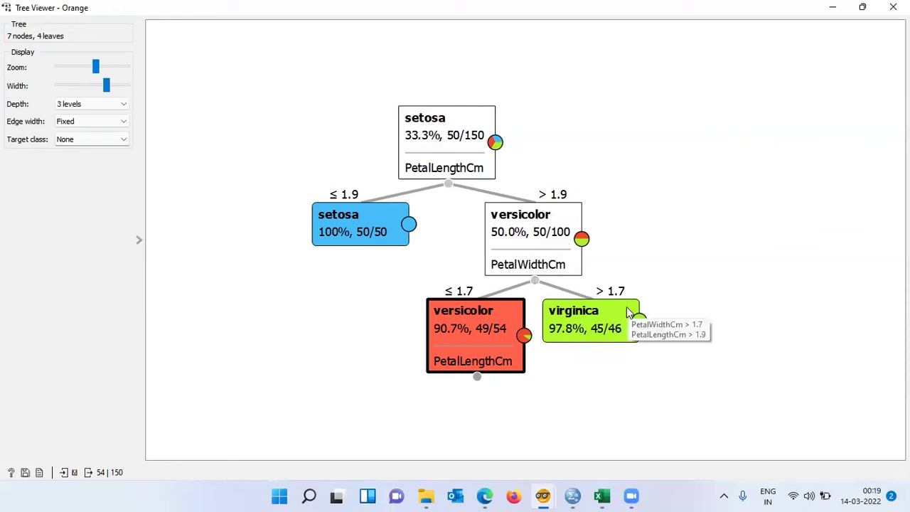
left_click(643, 359)
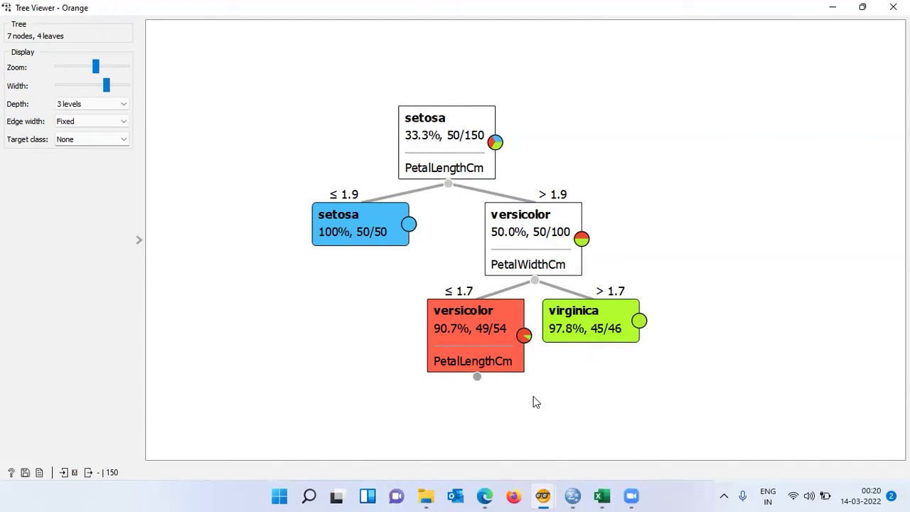
Step: Expand the versicolor node under the PetalWidthCm ≤ 1.7 branch and inspect its two leaves
left_click(477, 377)
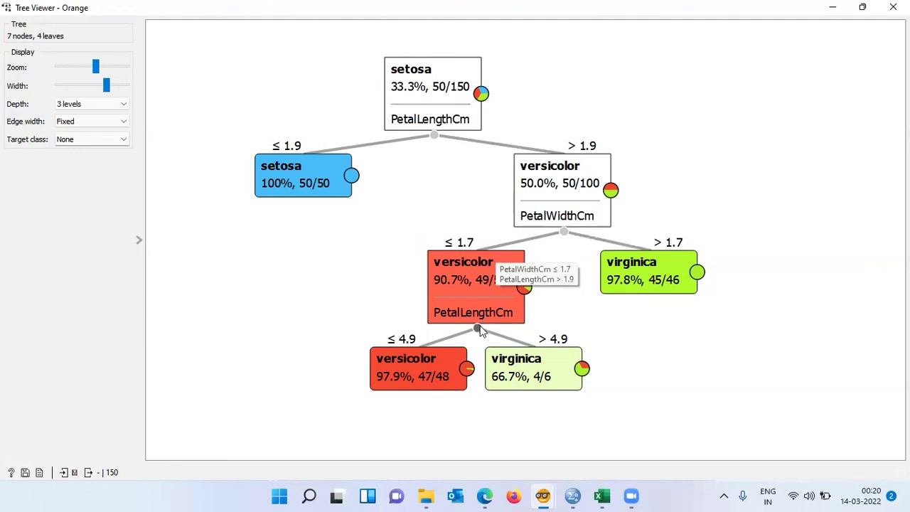
left_click(396, 366)
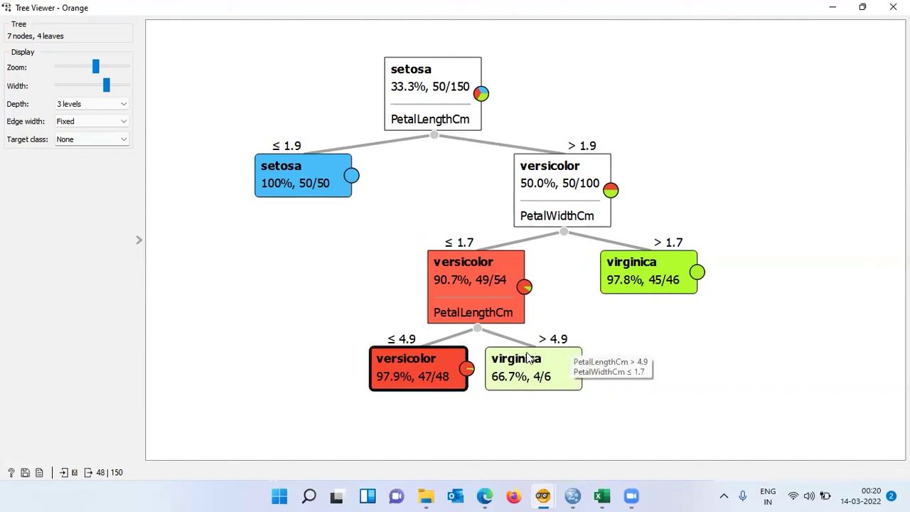
left_click(696, 354)
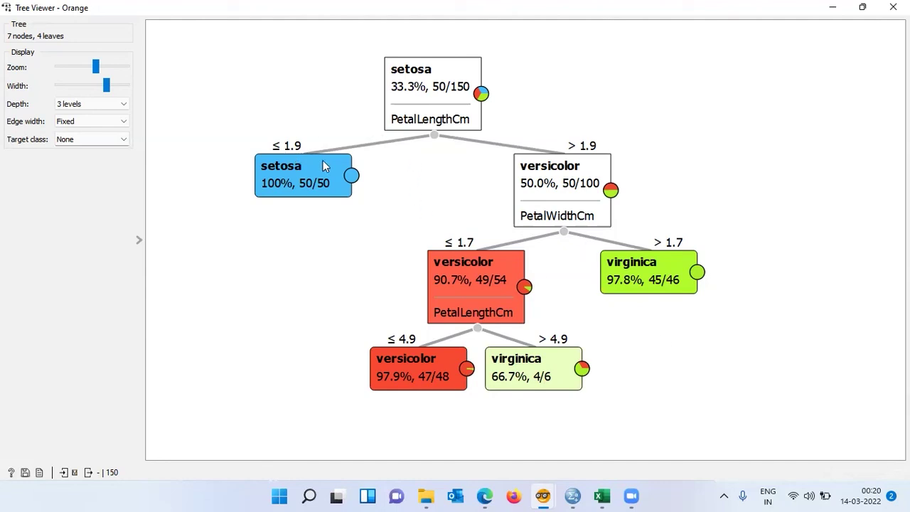
Step: Trace the petal length and width conditions leading from the root to each leaf of the expanded tree
mouse_move(324, 166)
mouse_move(586, 159)
mouse_move(683, 254)
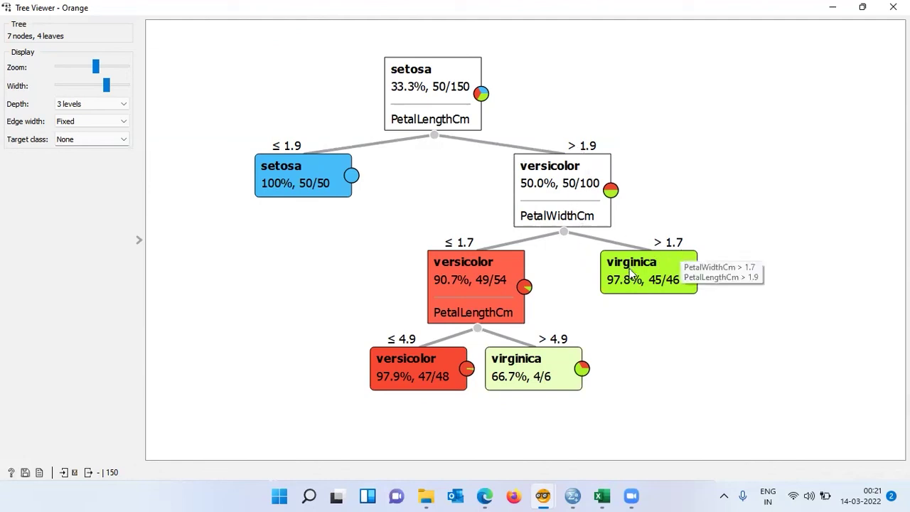
left_click(678, 284)
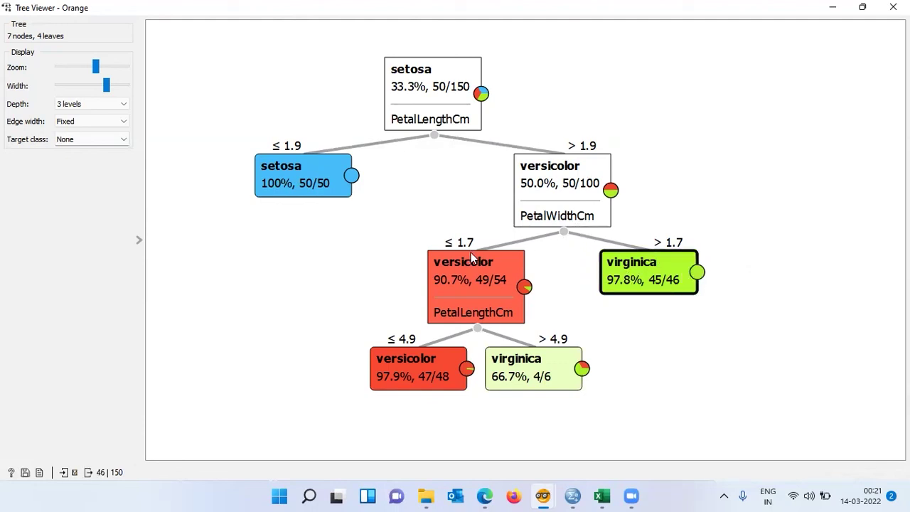
mouse_move(470, 253)
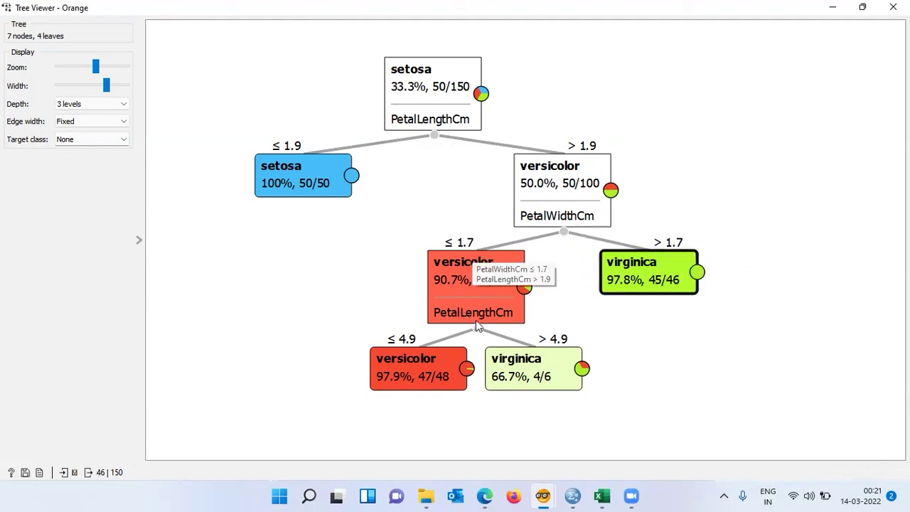
mouse_move(403, 357)
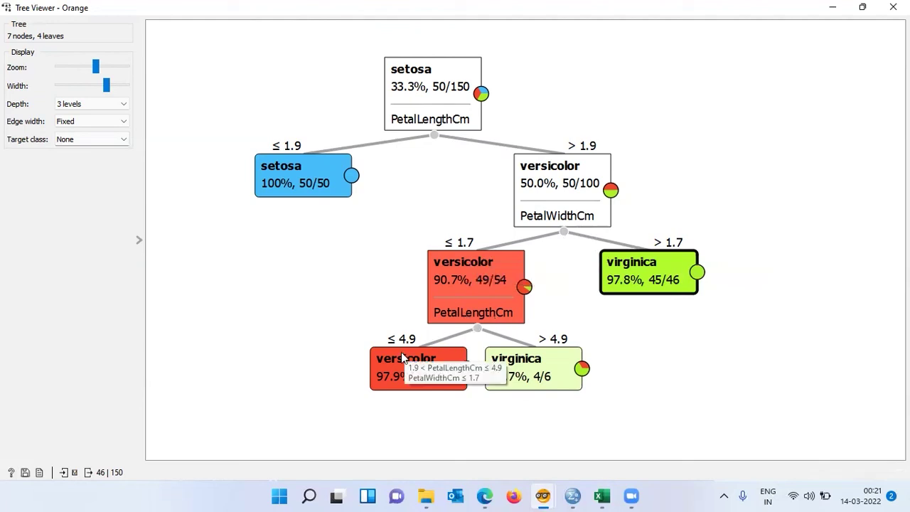
left_click(372, 382)
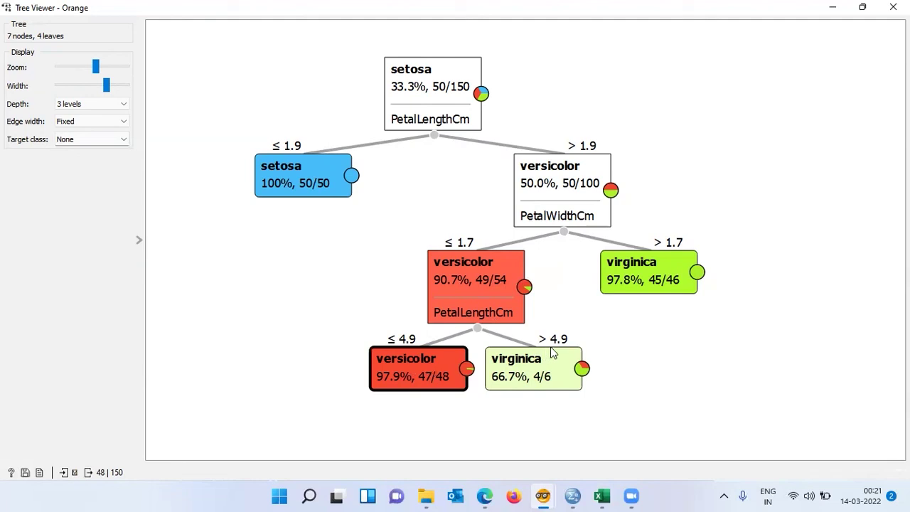
left_click(598, 349)
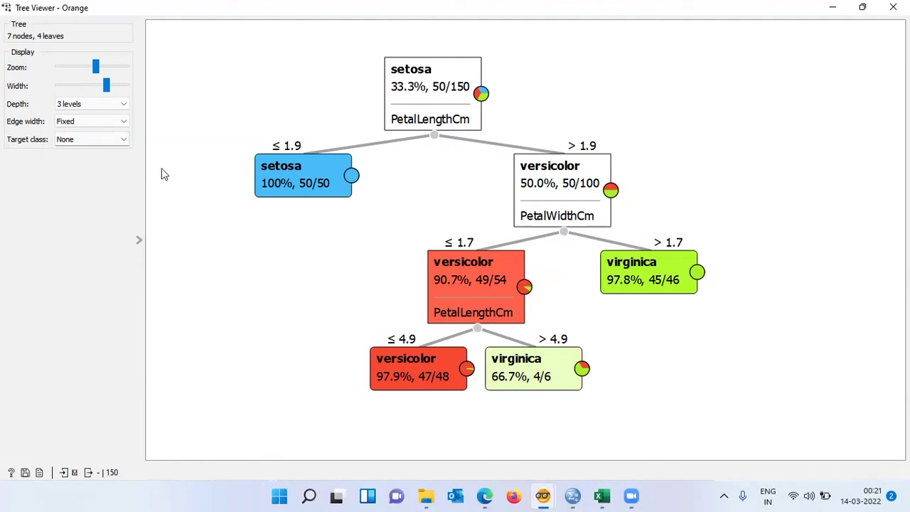
Step: Switch the tree's target class to setosa, versicolor and finally virginica to compare each class's share in the nodes
left_click(125, 140)
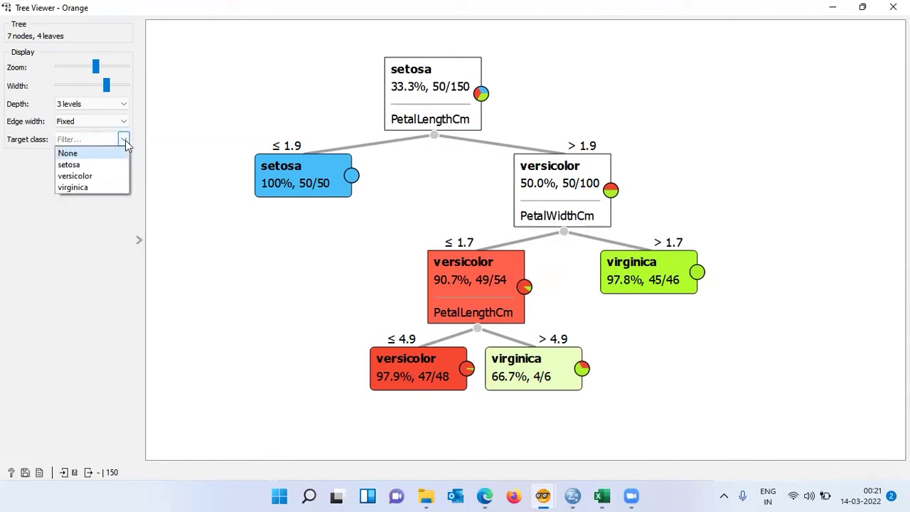
left_click(88, 164)
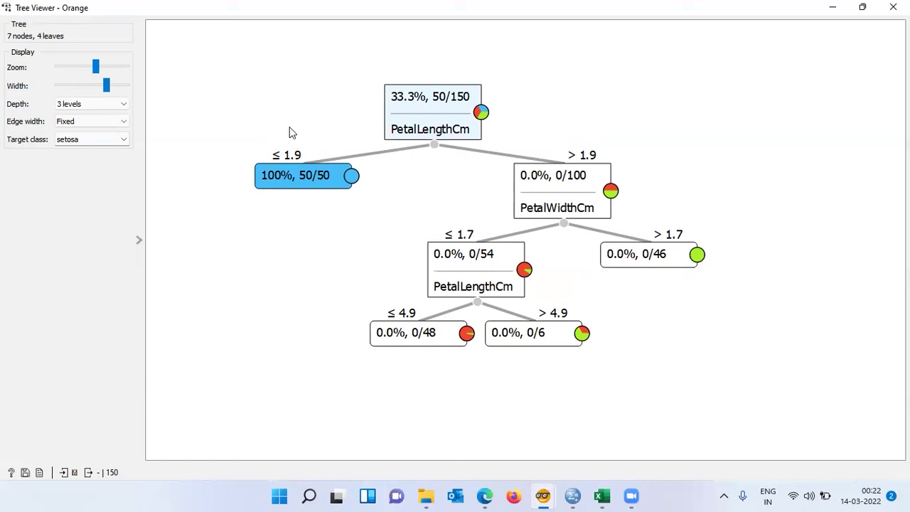
left_click(127, 142)
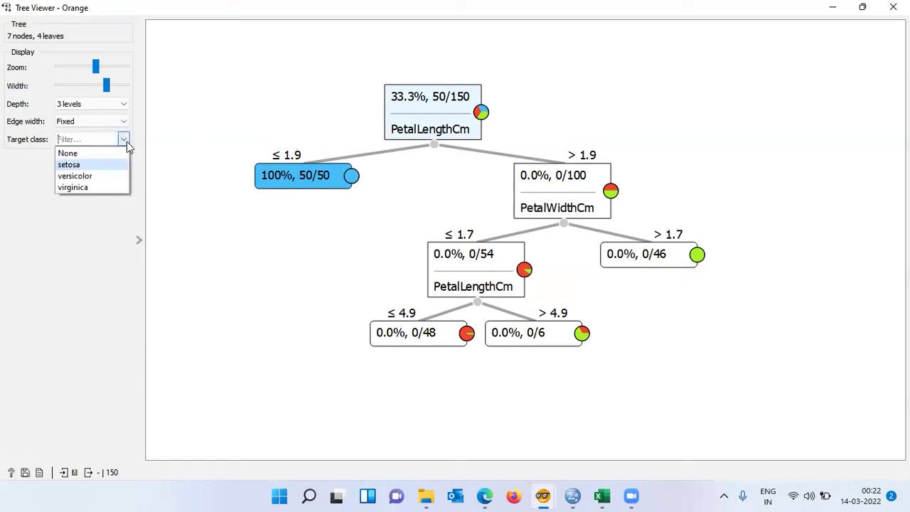
left_click(74, 175)
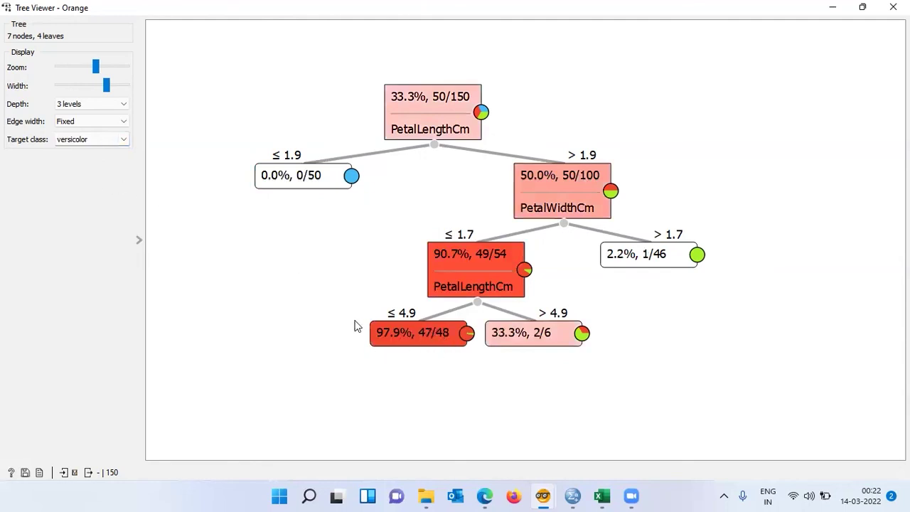
left_click(120, 141)
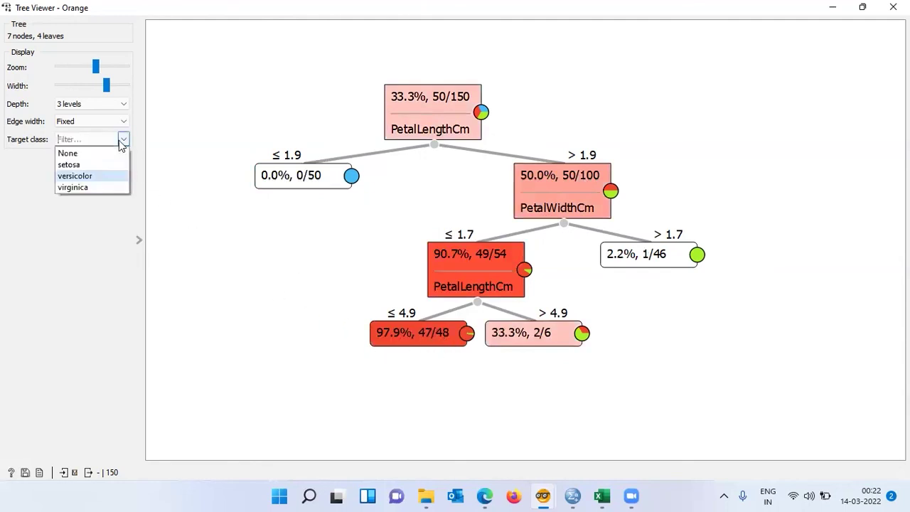
left_click(91, 191)
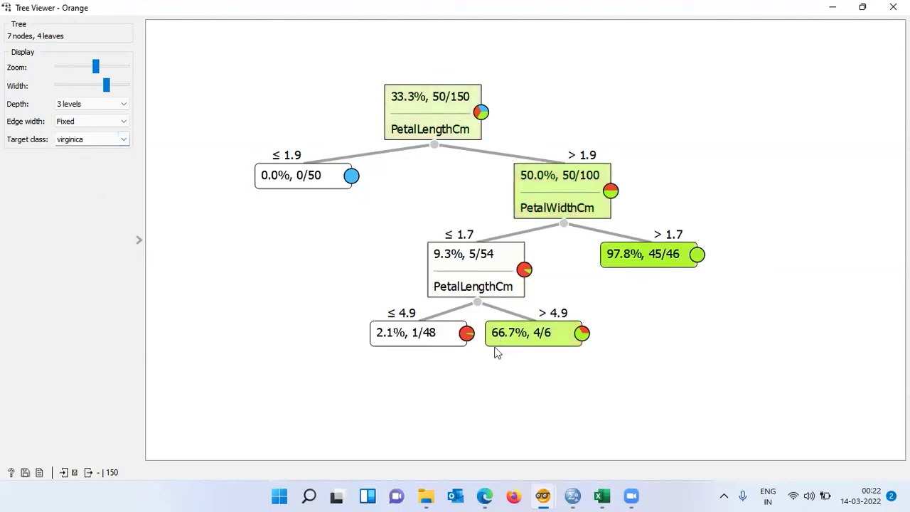
mouse_move(573, 356)
left_click(533, 43)
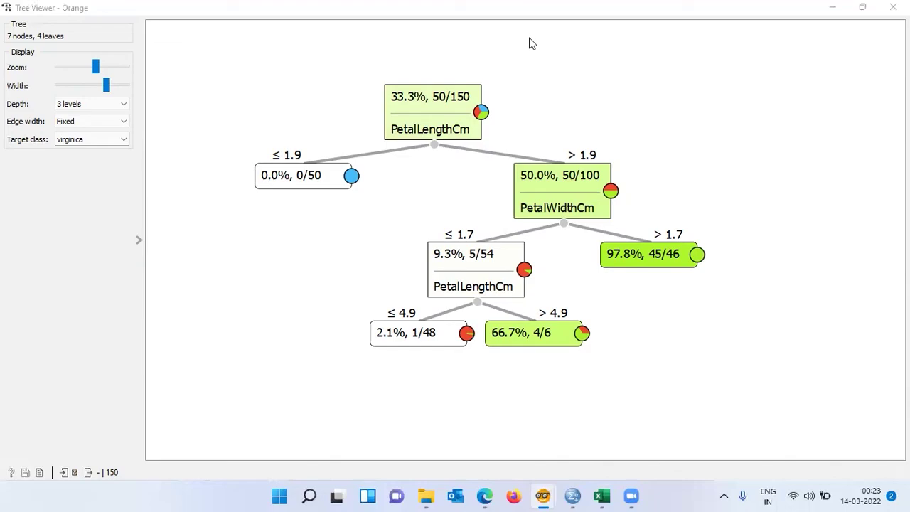